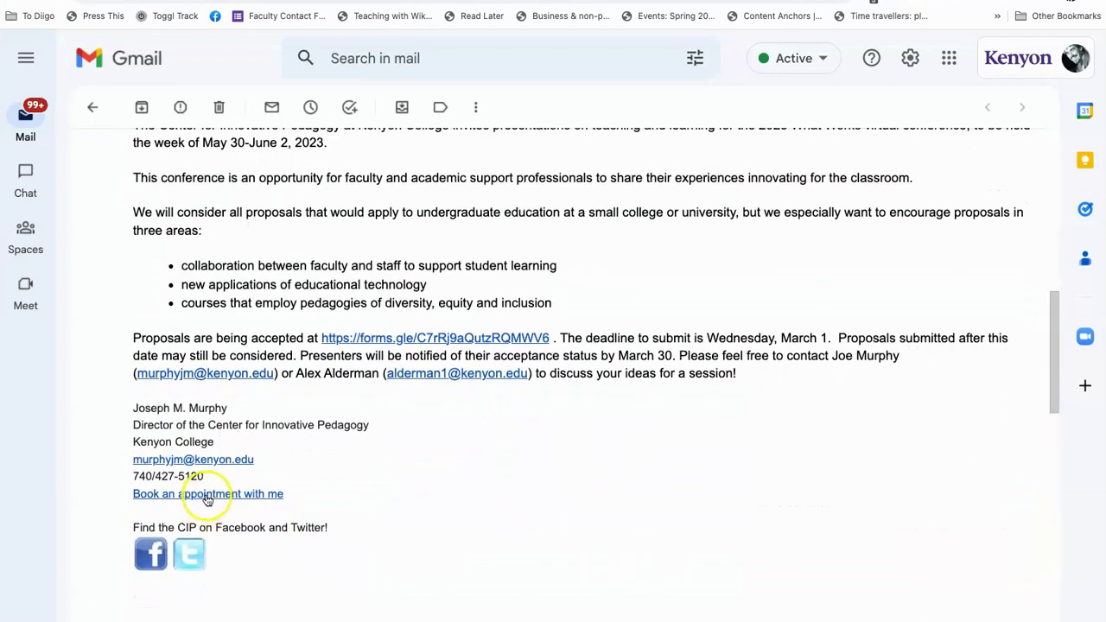
- Open the signature's booking link and book the Friday, January 13, 4:00pm slot at Wiggin Street Coffee with the description "New course"
left_click(204, 498)
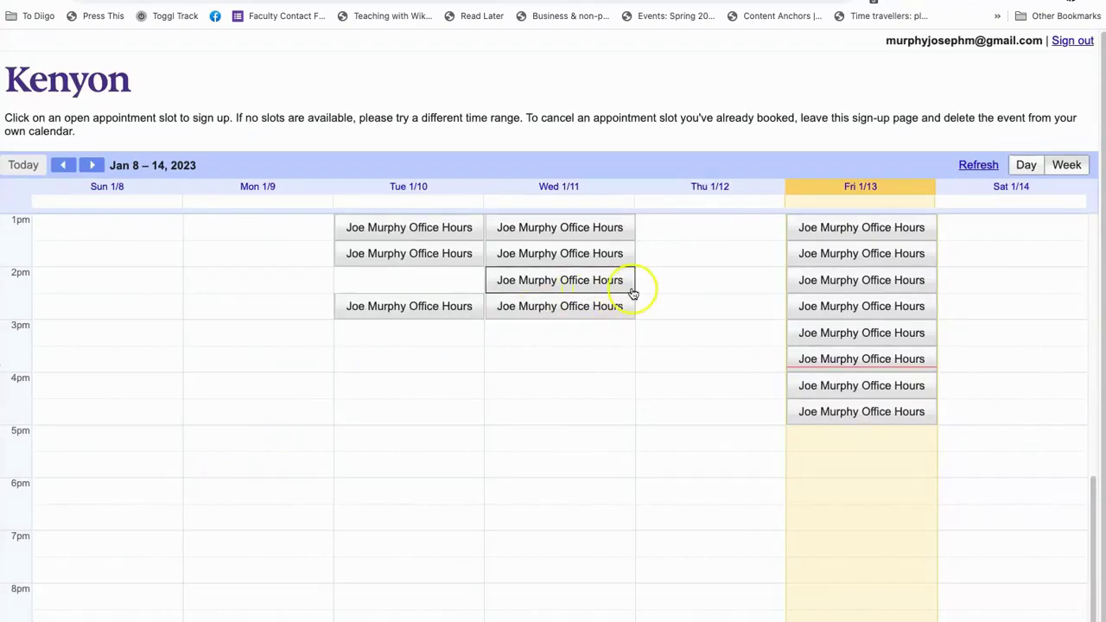
left_click(896, 387)
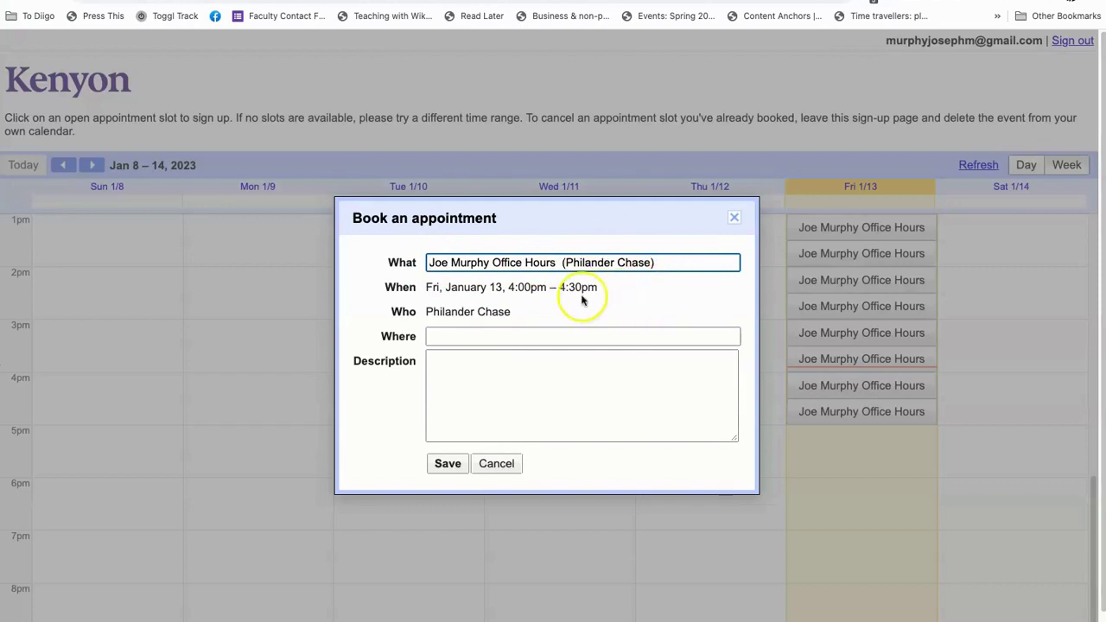
left_click(476, 336)
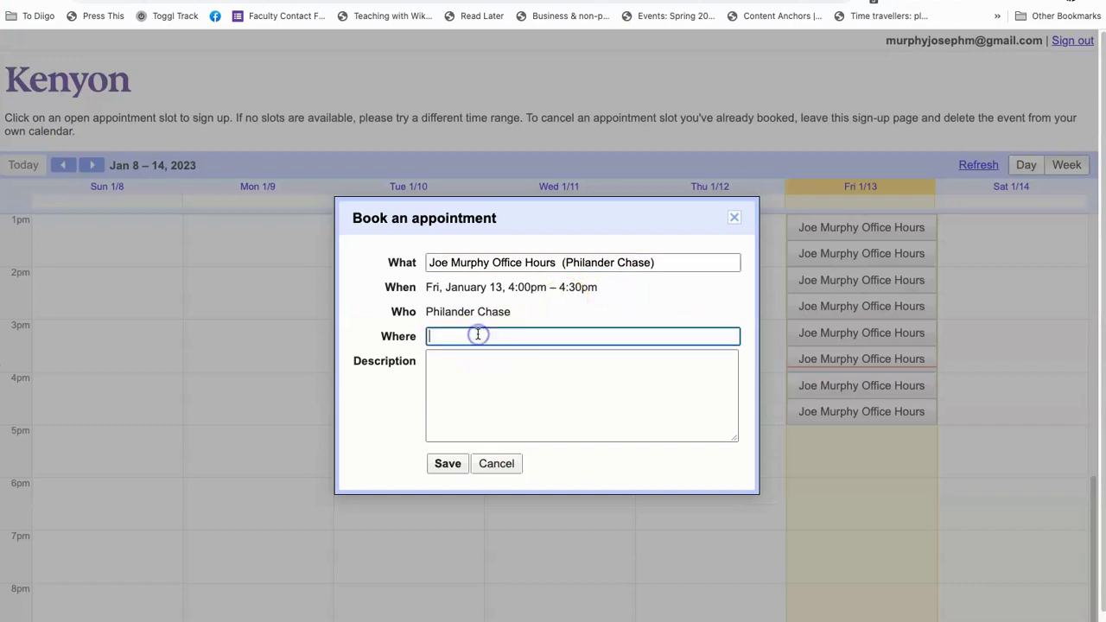
type("Wiggin Street Coffee")
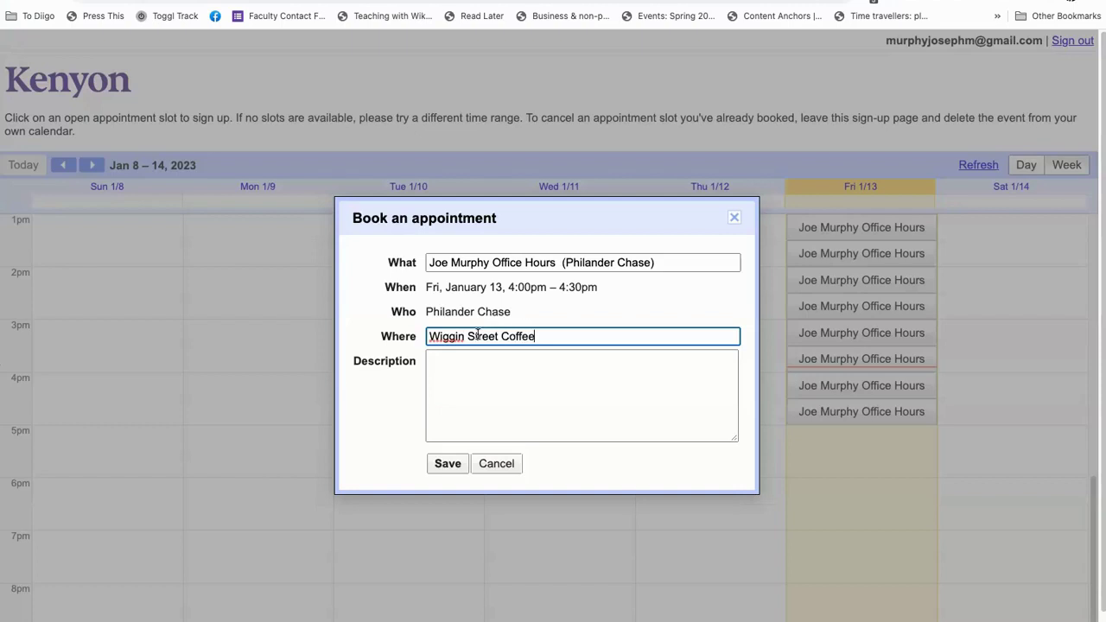
key("Tab")
type("New course")
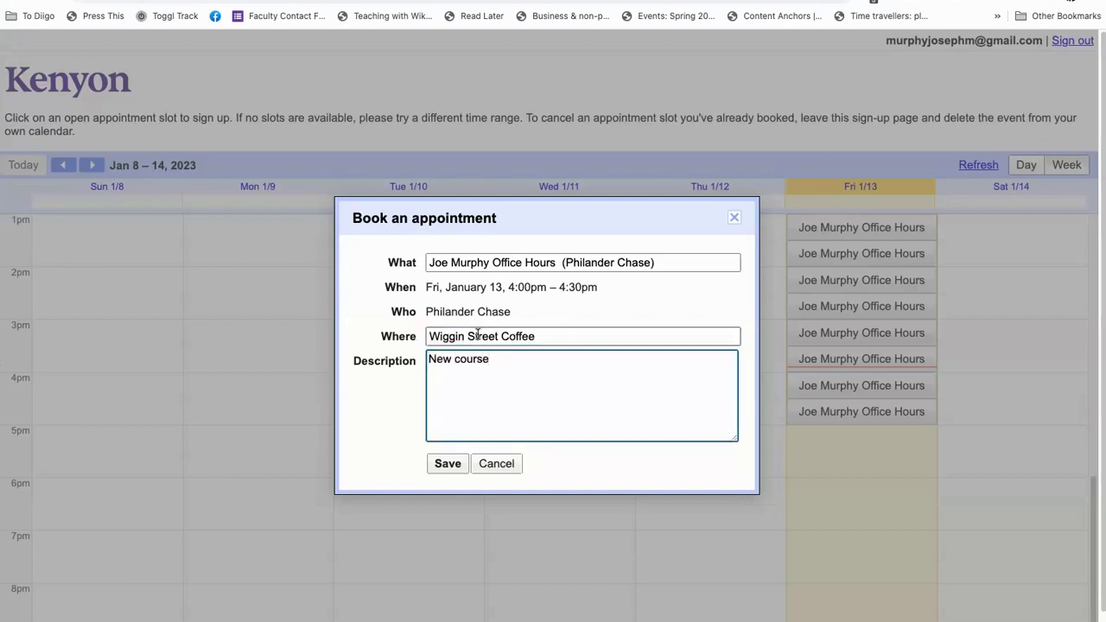
left_click(451, 370)
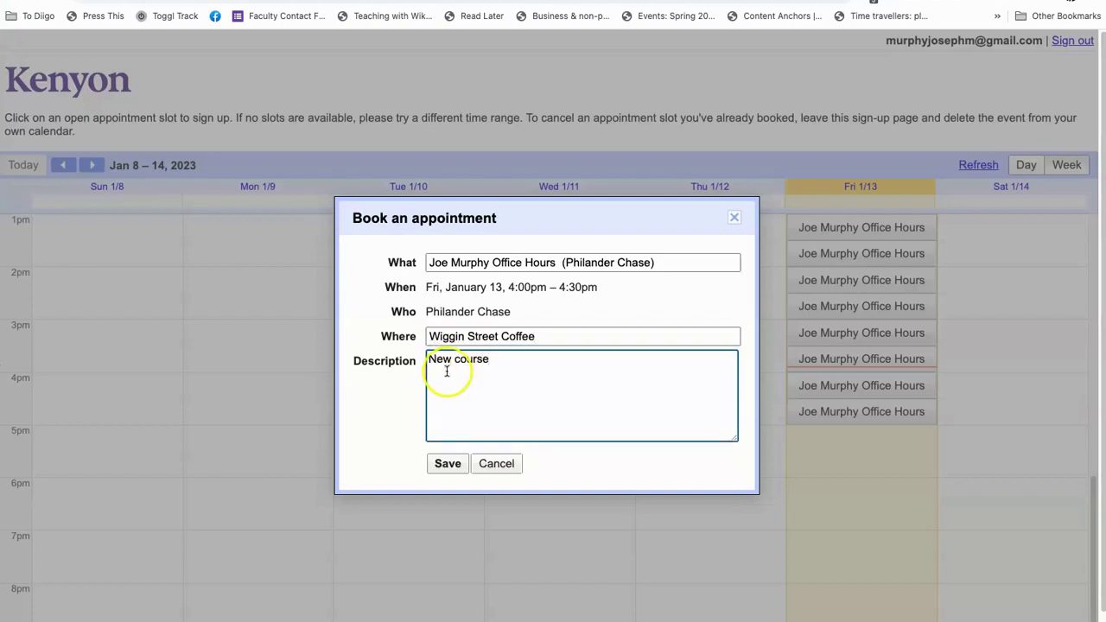
left_click(449, 465)
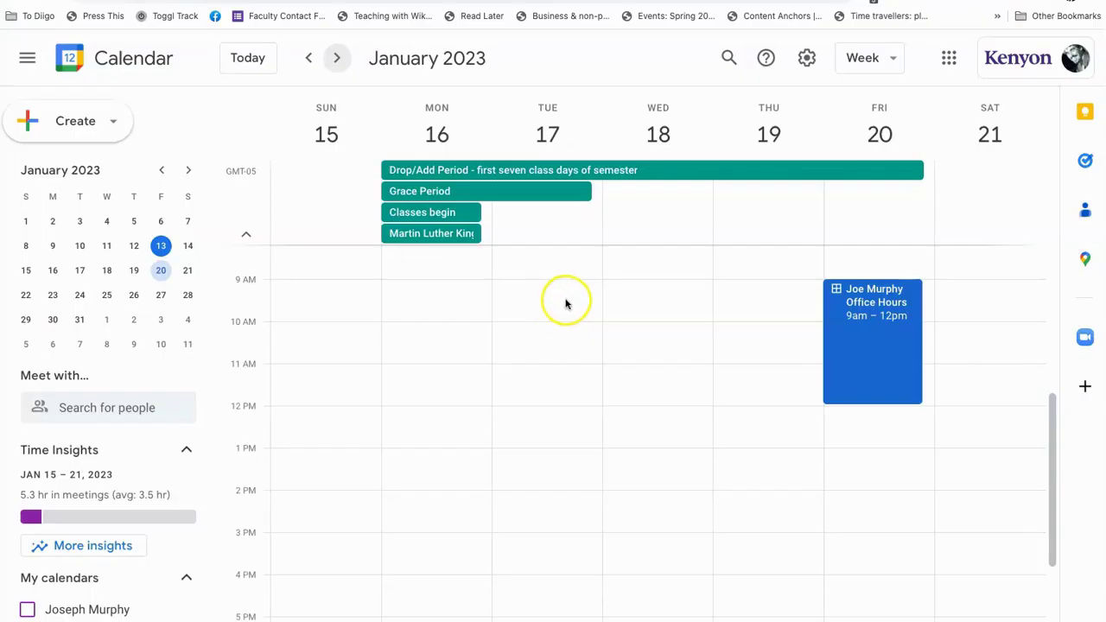
- Set up 30-minute appointment slots on Monday, January 16, from 1:00pm to 4:00pm, titled "Digital Storytelling Consultations"
left_click(398, 455)
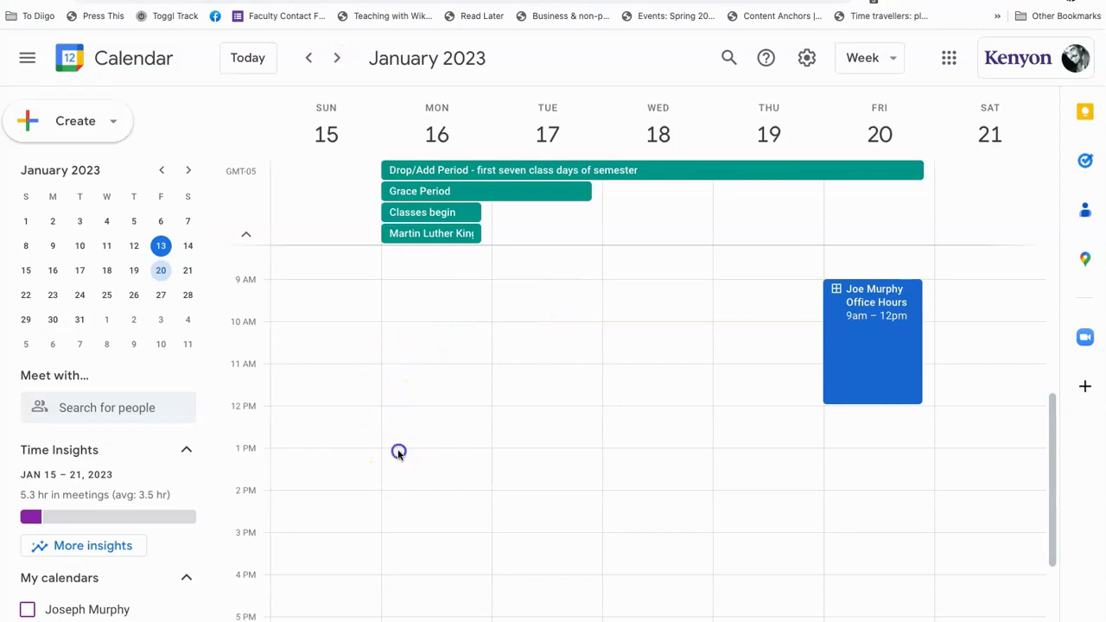
left_click_drag(398, 458, 402, 575)
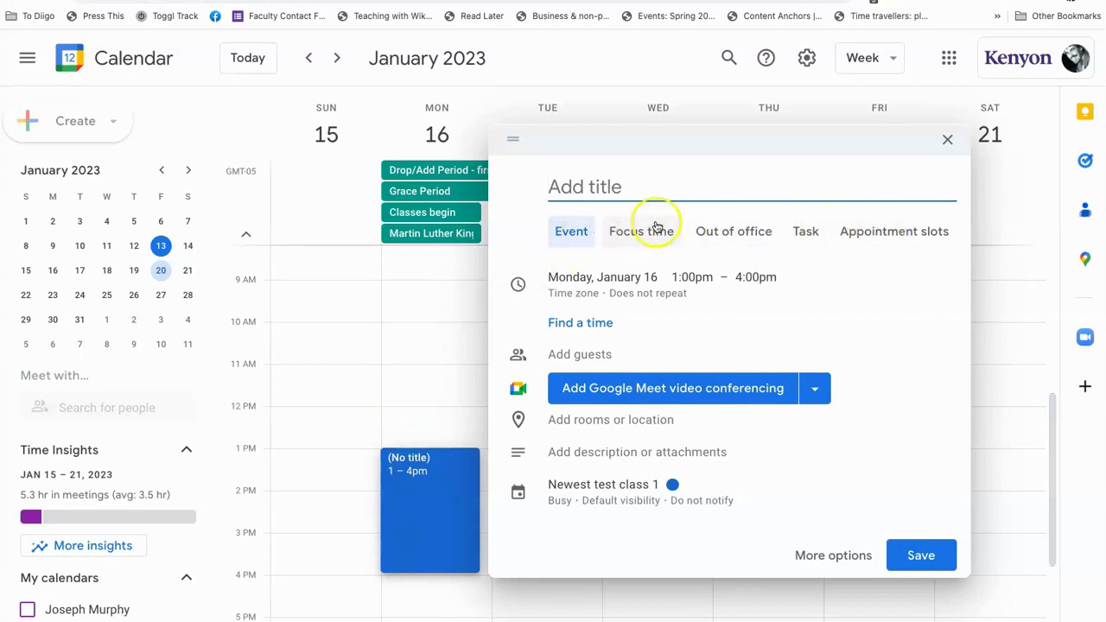
left_click(866, 232)
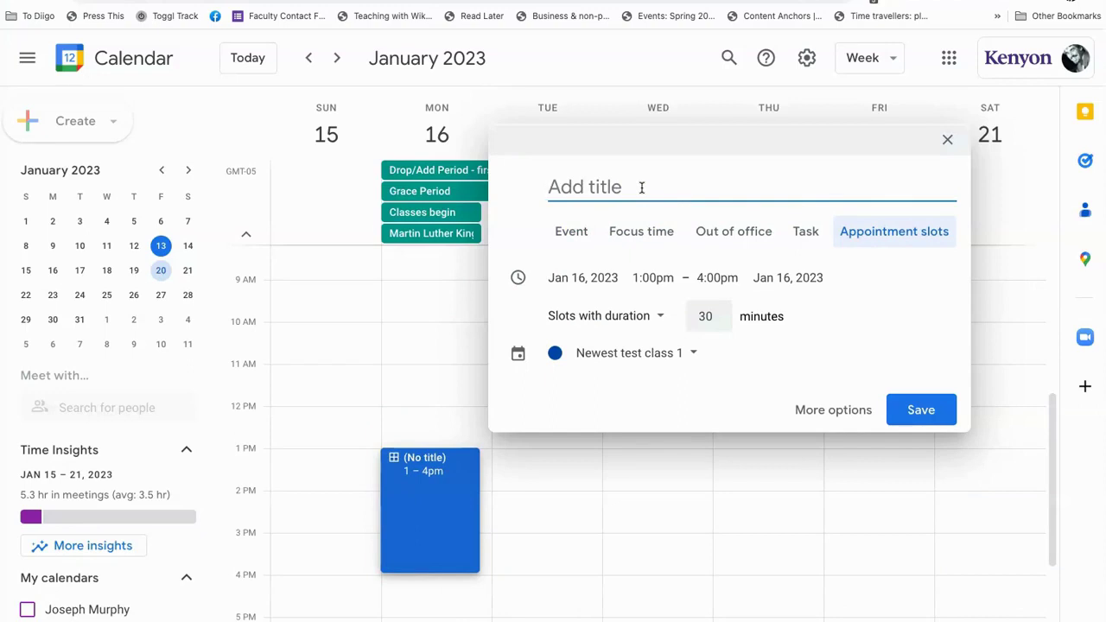
type("Digital Storytelling Consultations")
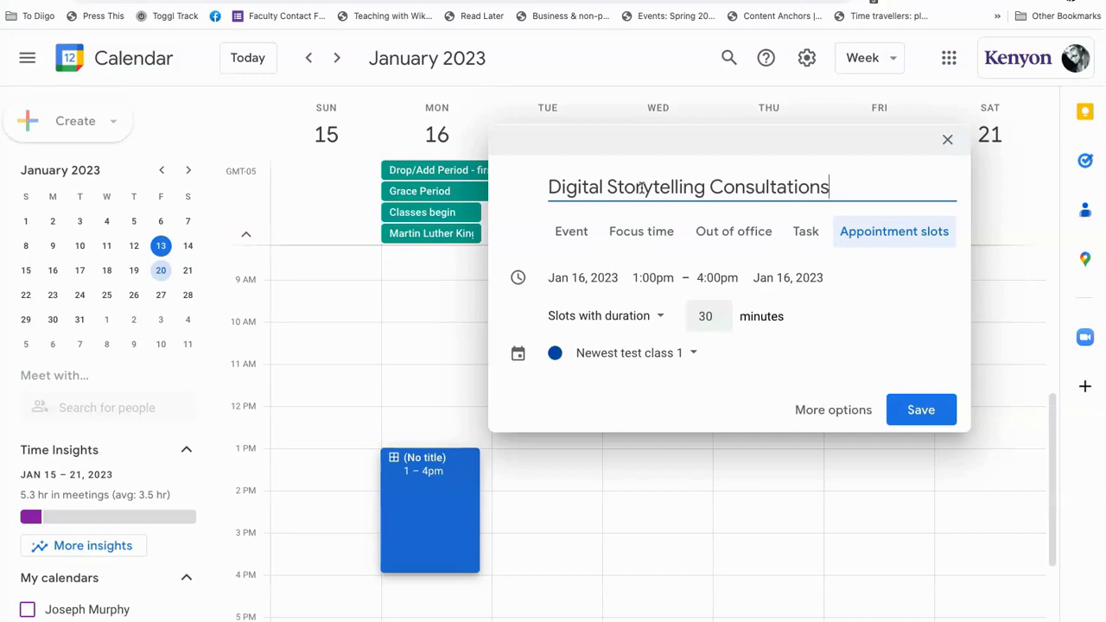
left_click(704, 317)
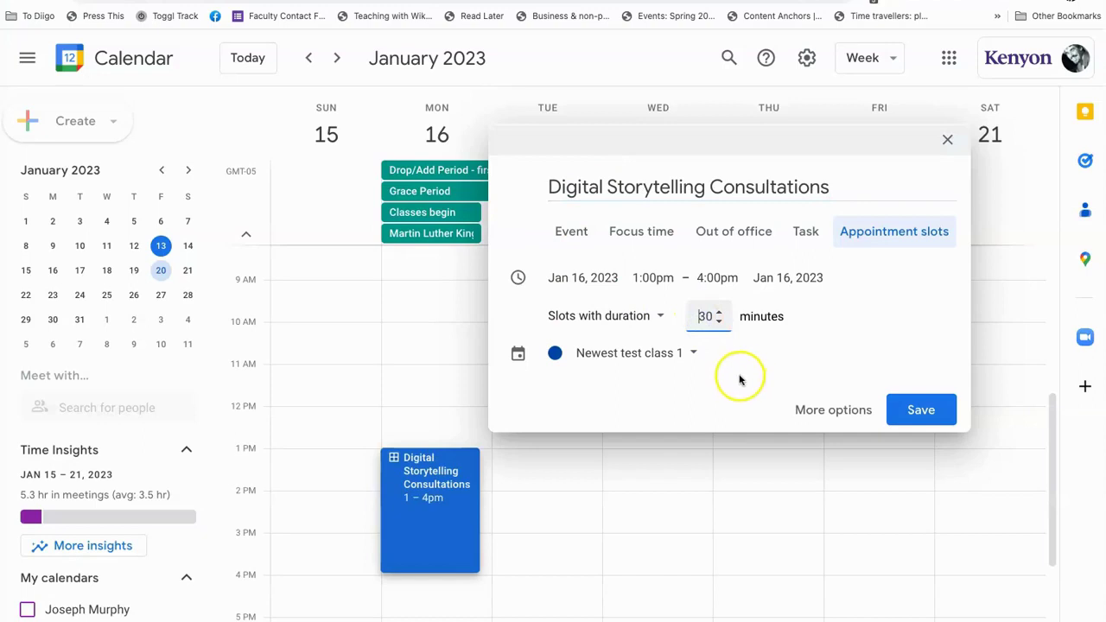
left_click(709, 331)
- Give the Digital Storytelling Consultations slots a custom recurrence every 1 week on Monday through Friday
left_click(832, 411)
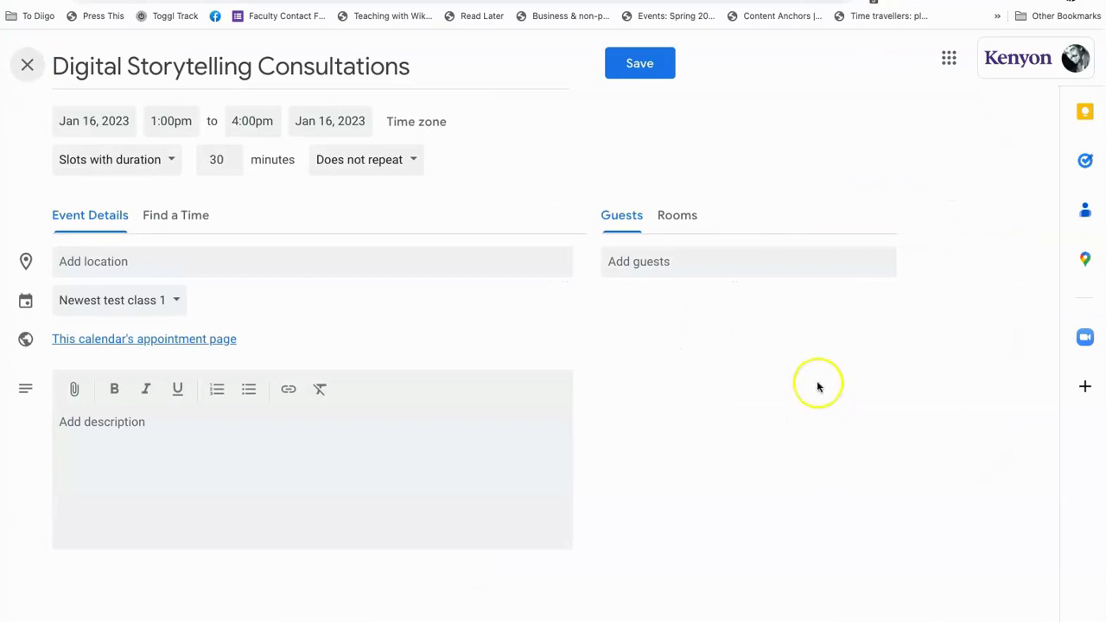
left_click(410, 162)
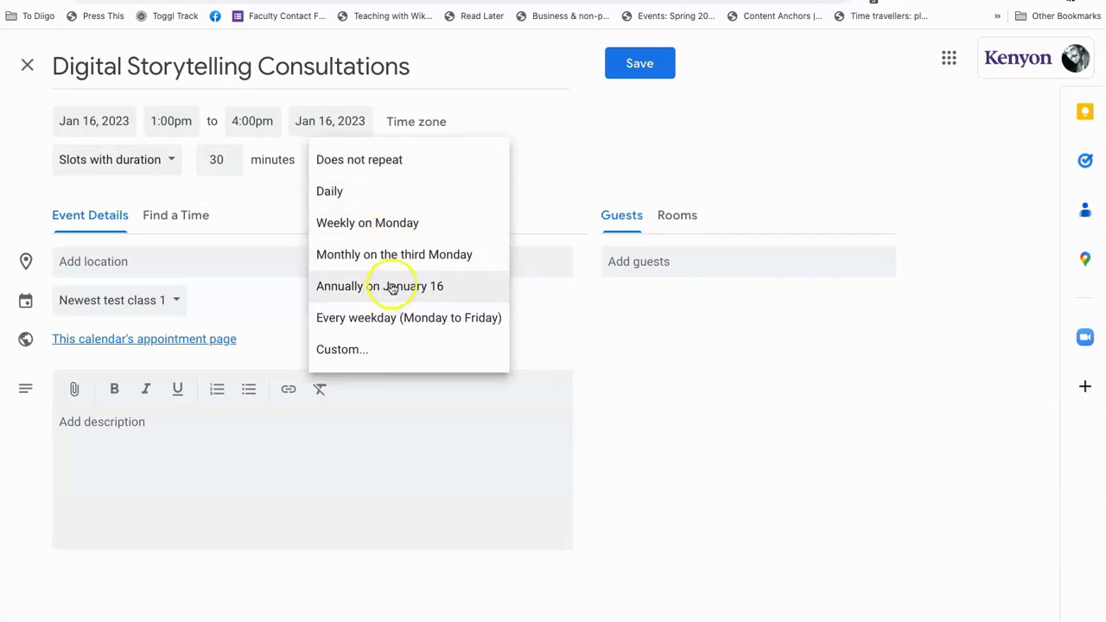
left_click(344, 355)
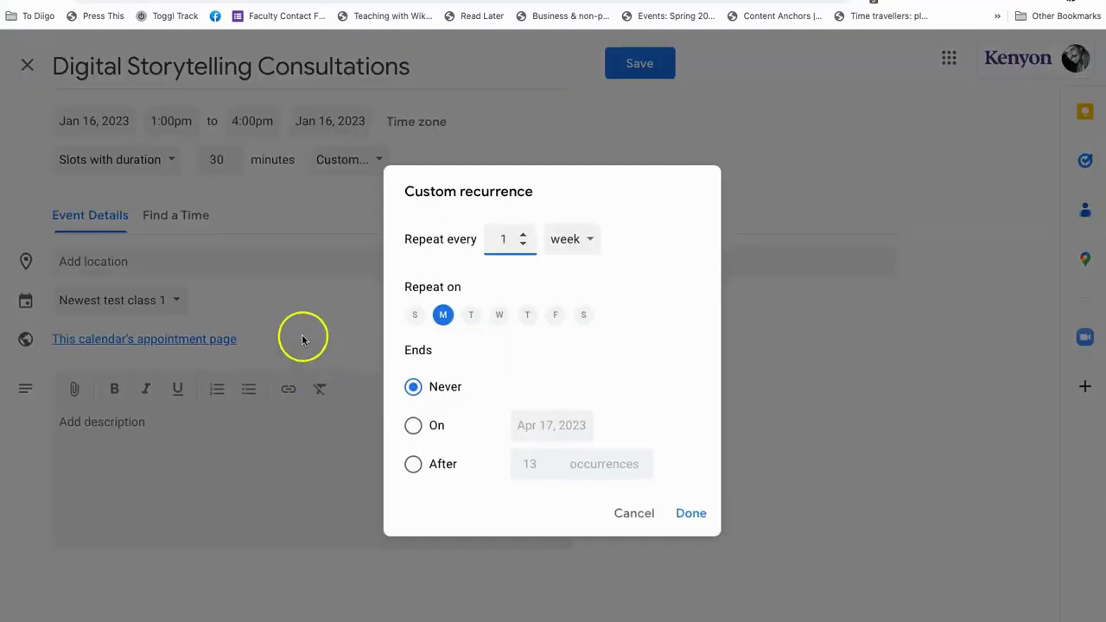
left_click(471, 316)
left_click(499, 316)
left_click(529, 317)
left_click(555, 316)
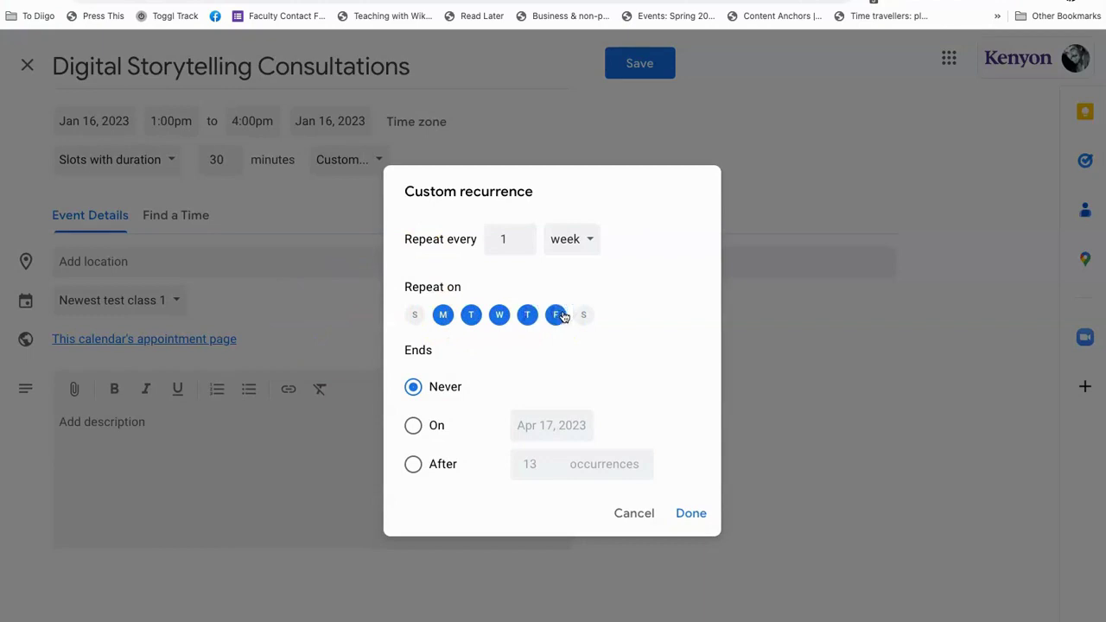
- End the custom recurrence on Jan 27, 2023 and save the appointment slots
left_click(413, 425)
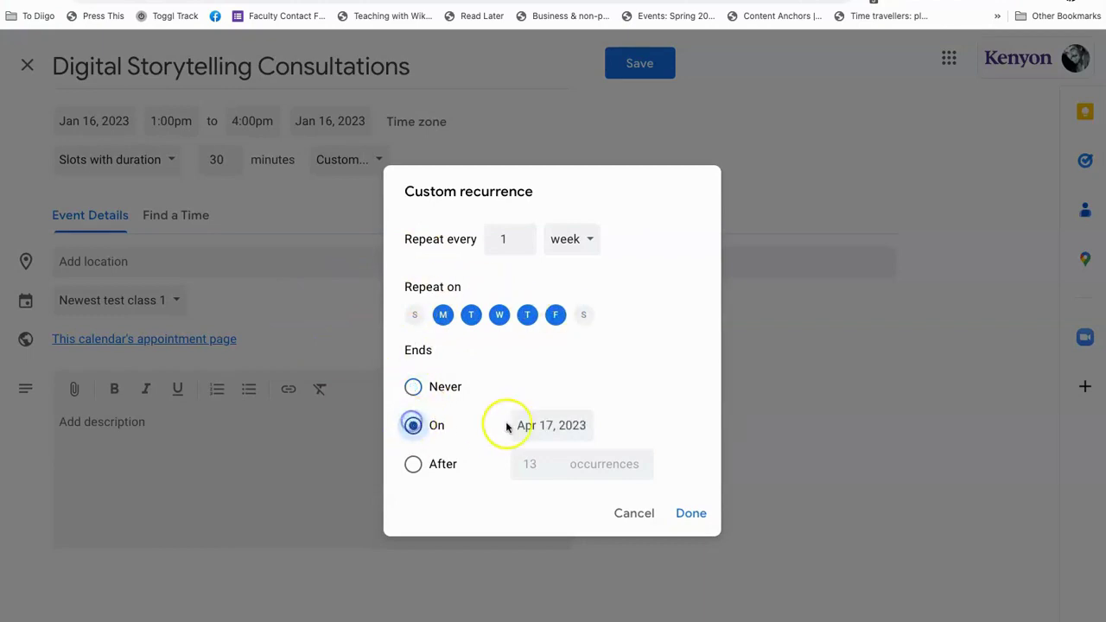
left_click(534, 423)
left_click(708, 464)
left_click(709, 464)
left_click(708, 464)
left_click(700, 588)
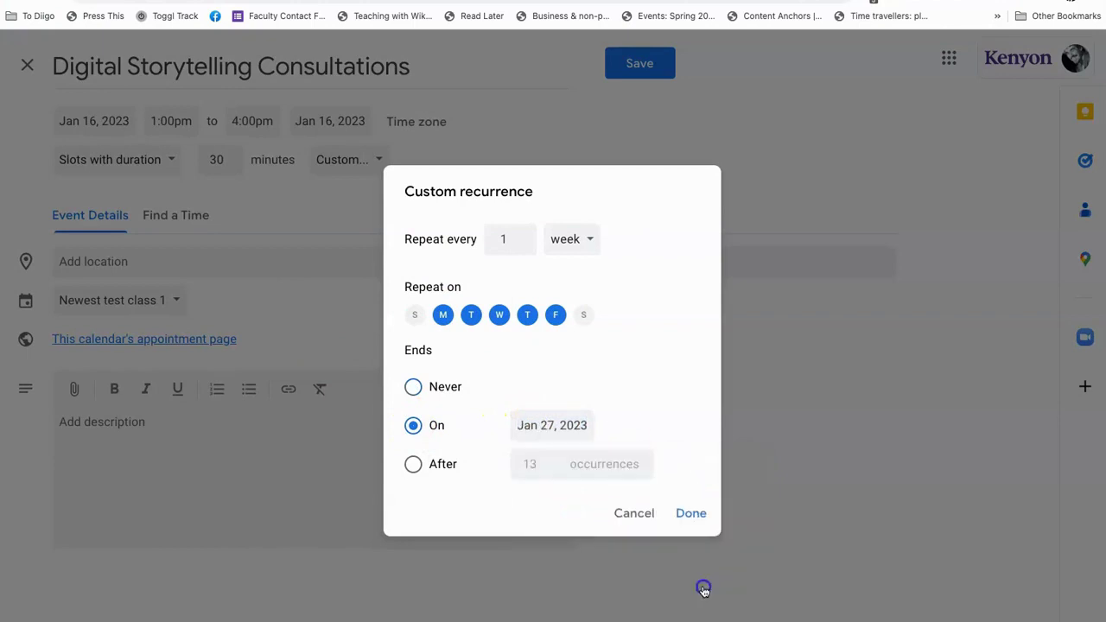
left_click(691, 513)
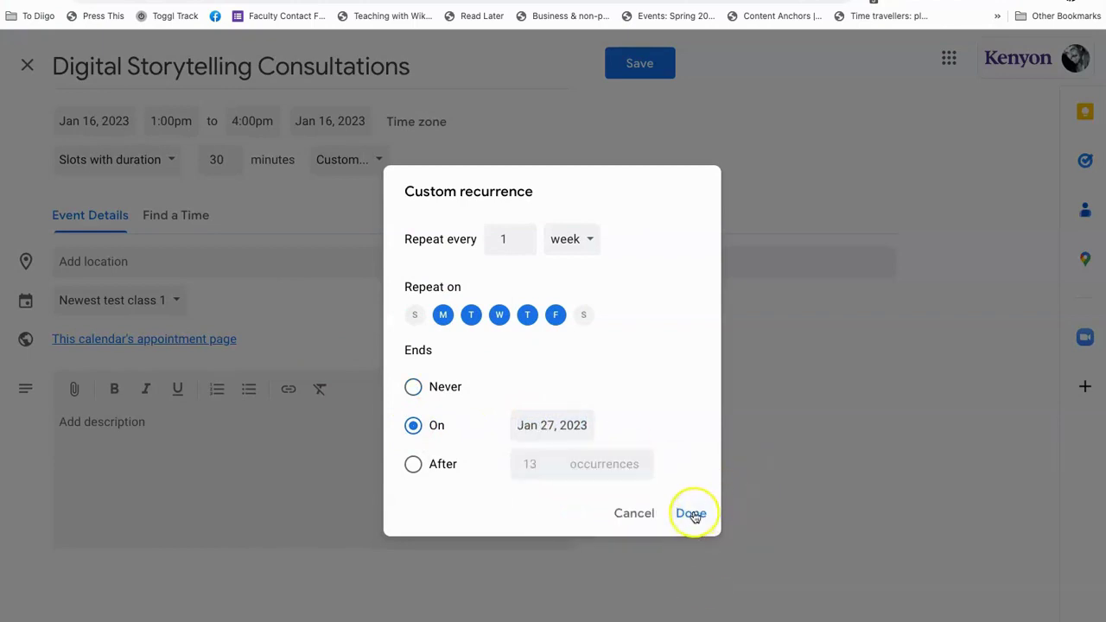
left_click(691, 513)
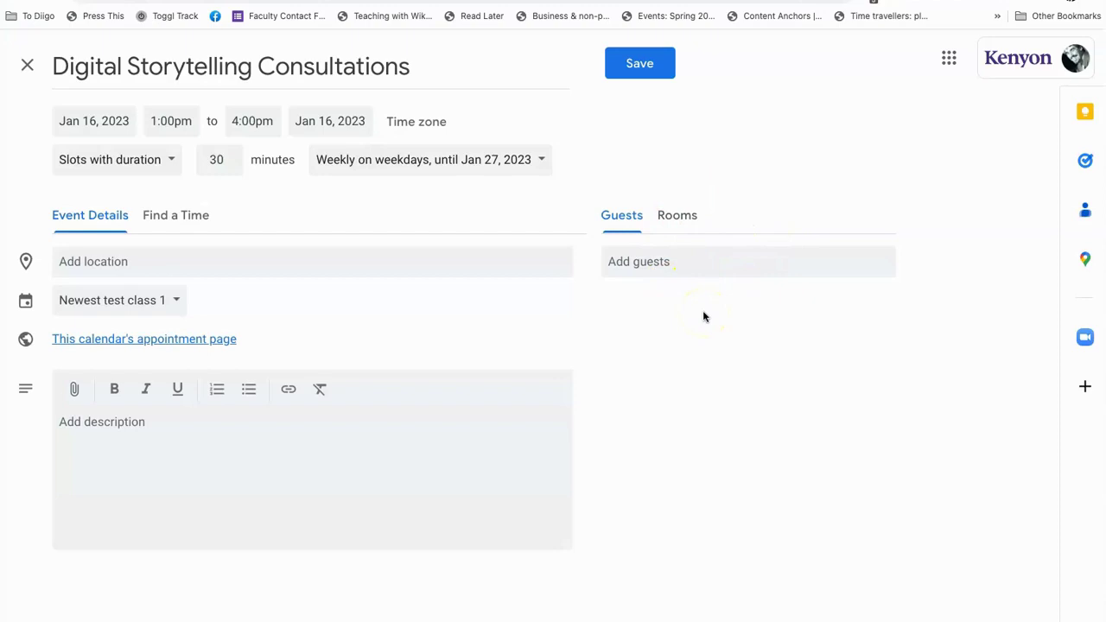
left_click(640, 66)
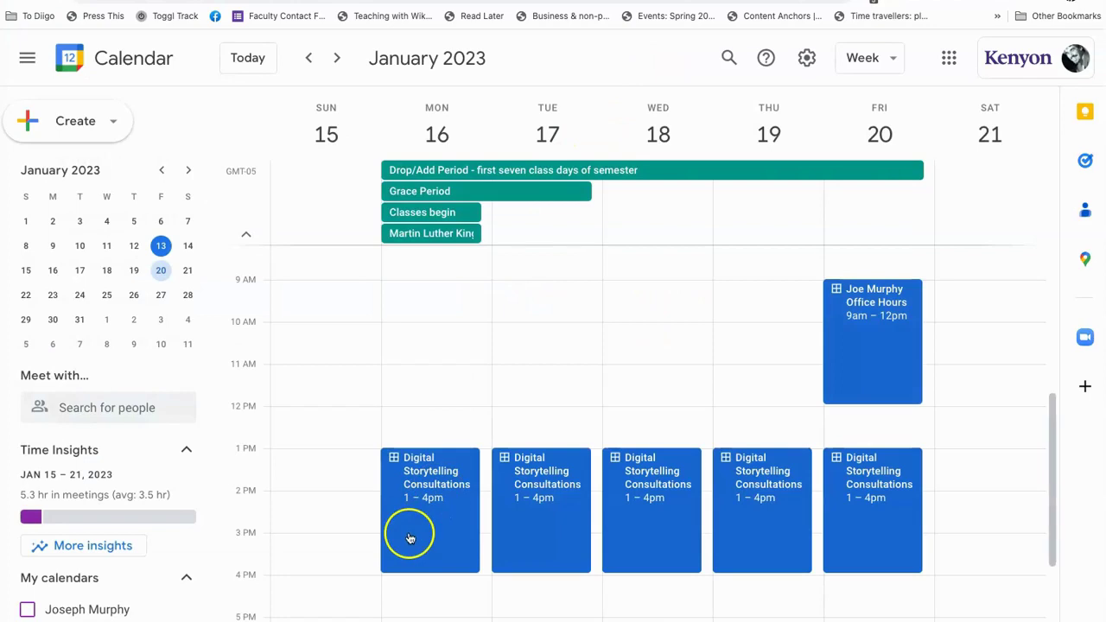
- Open this calendar's appointment page from Friday's Digital Storytelling Consultations block, review the bookable slots and go to the page's address
left_click(870, 506)
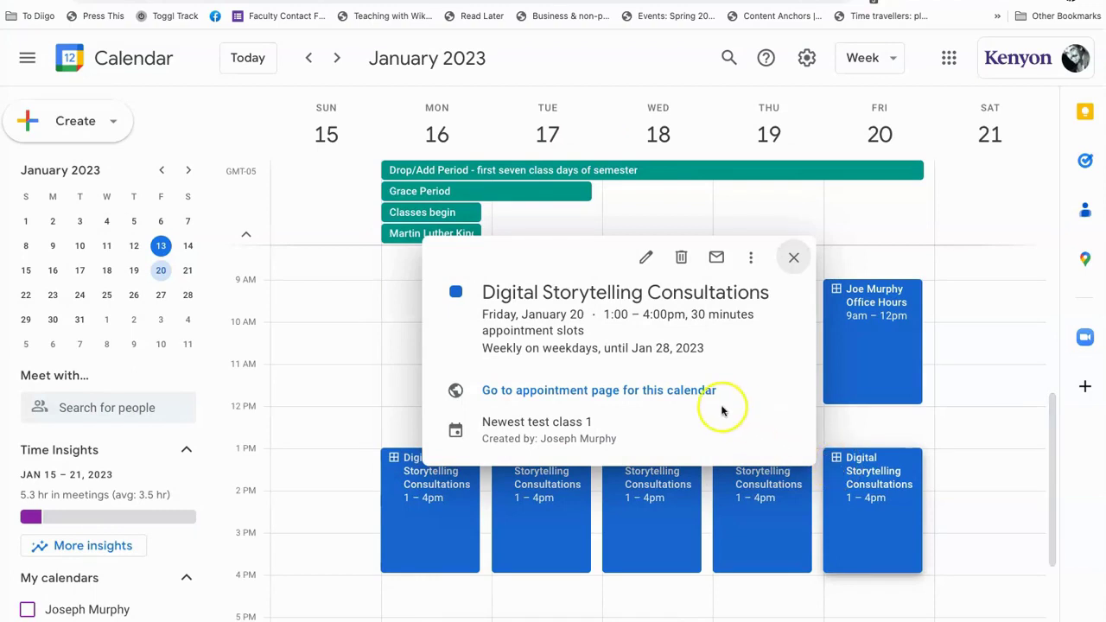
left_click(619, 396)
scroll(309, 423, "up", 3)
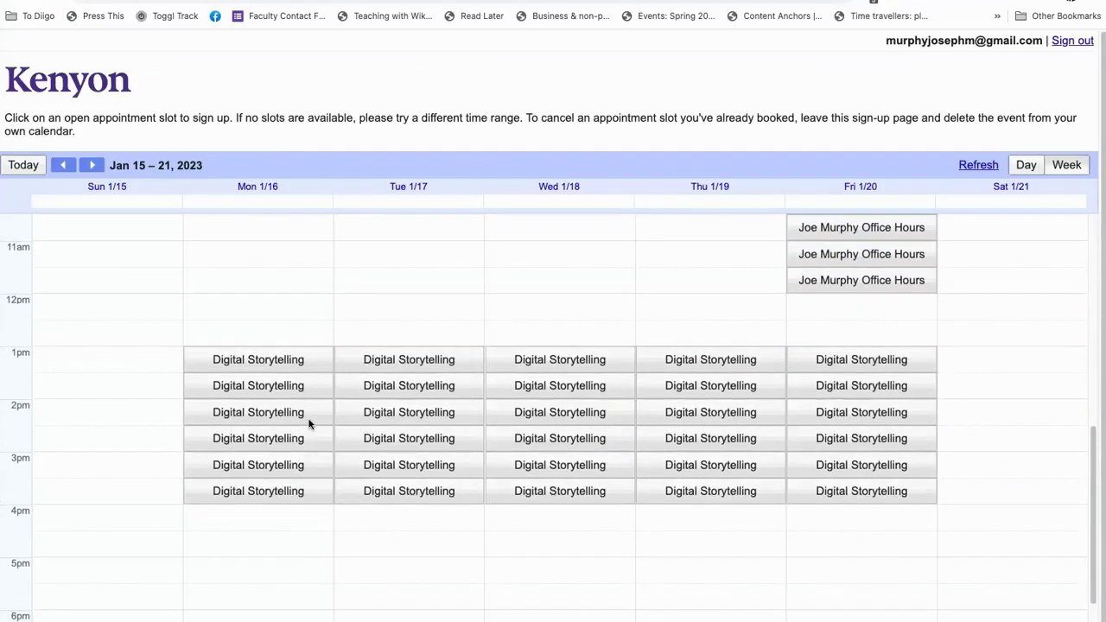
left_click(671, 394)
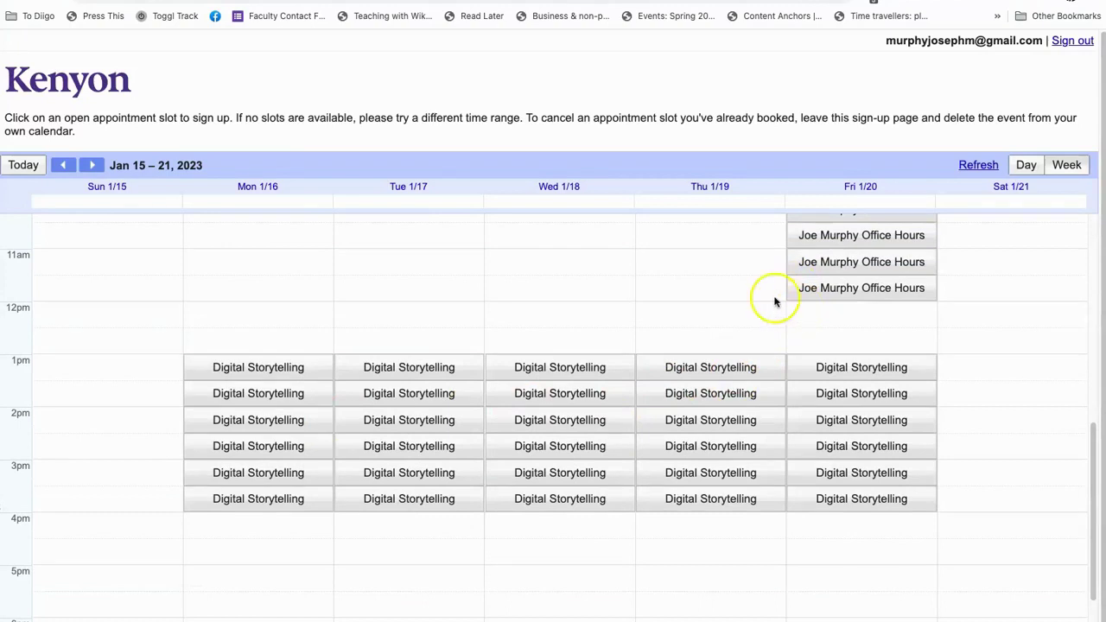
left_click(259, 2)
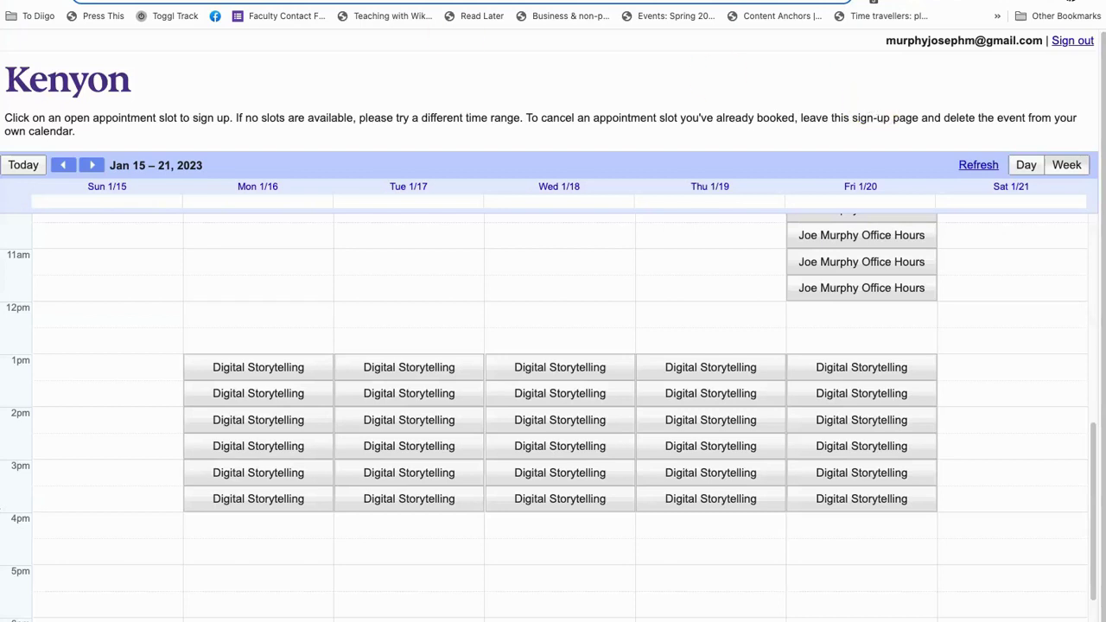
left_click(414, 1)
left_click(330, 388)
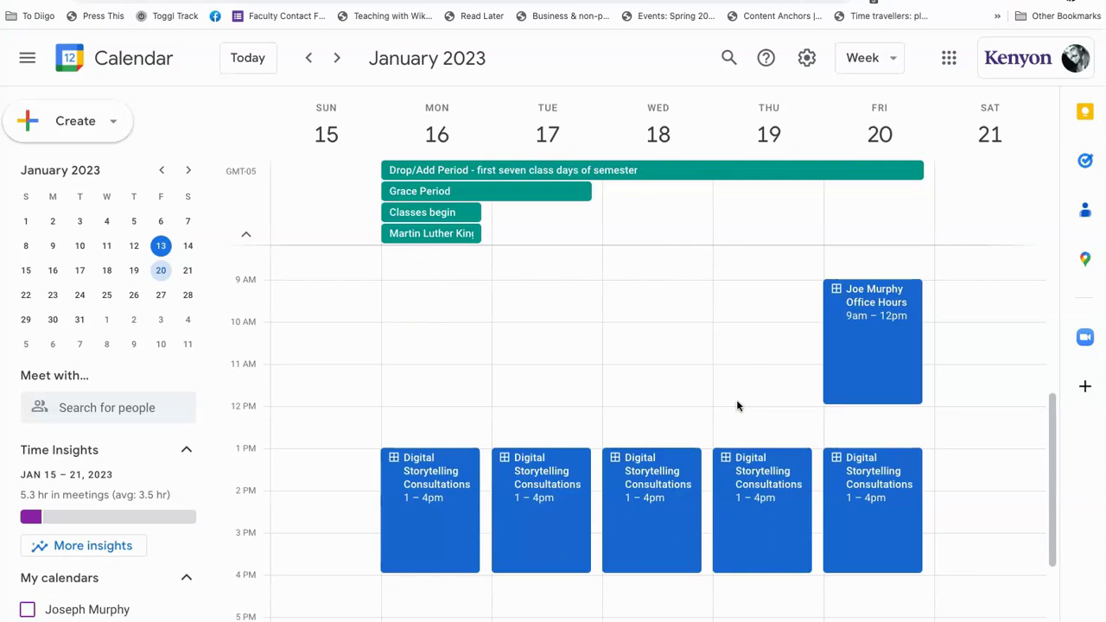
- Switch to the CIP account's calendar and enable creating appointment schedules instead of appointment slots in its settings
left_click(604, 1)
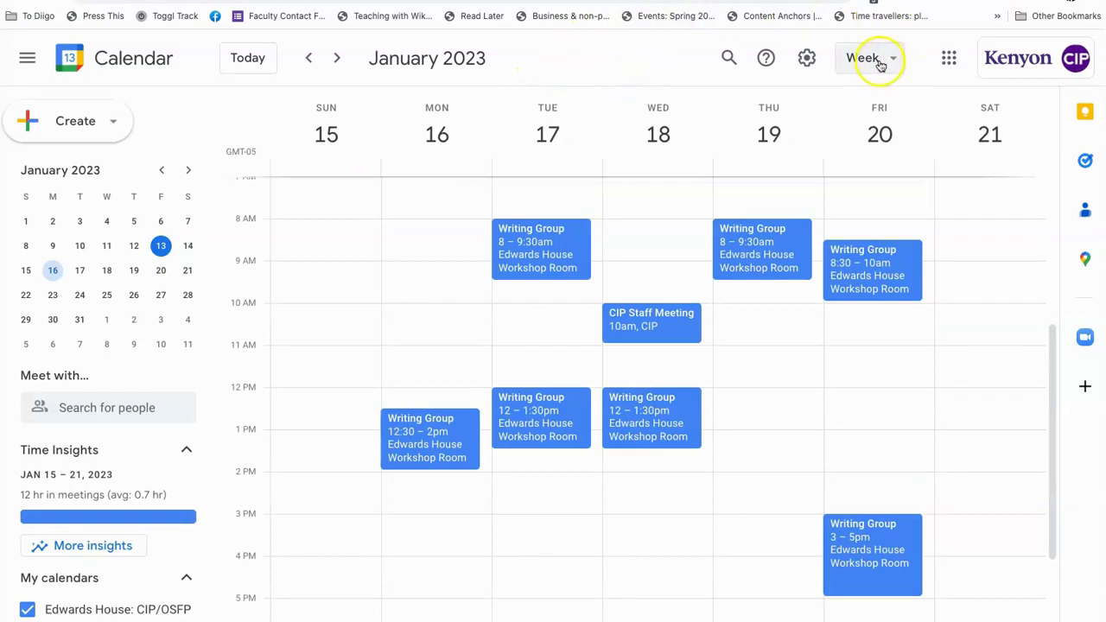
left_click(808, 61)
left_click(827, 106)
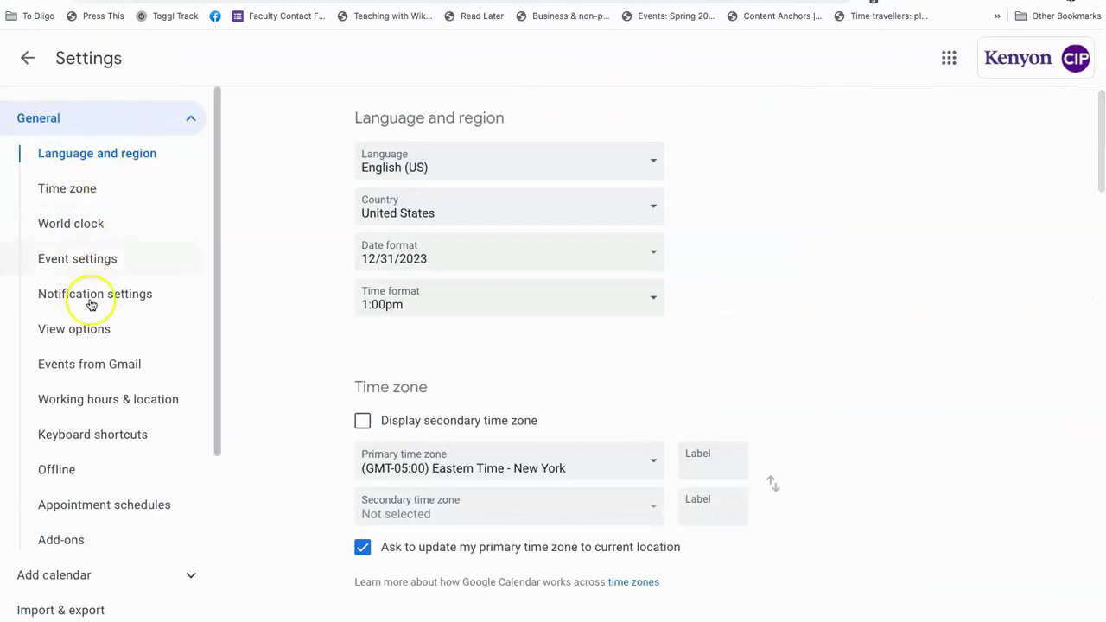
left_click(105, 510)
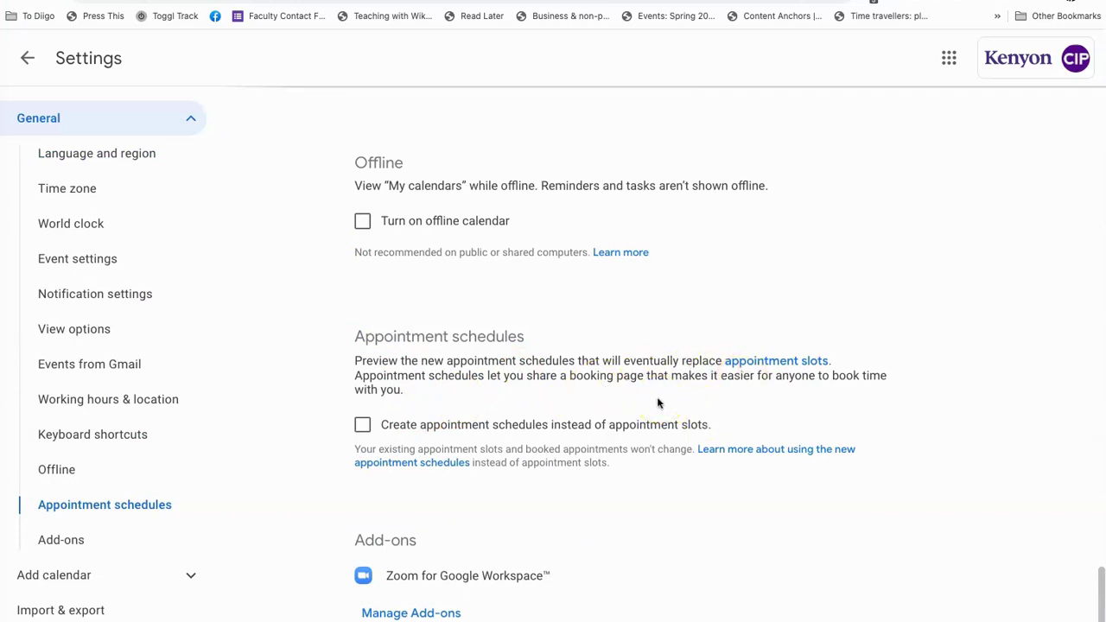
left_click(362, 426)
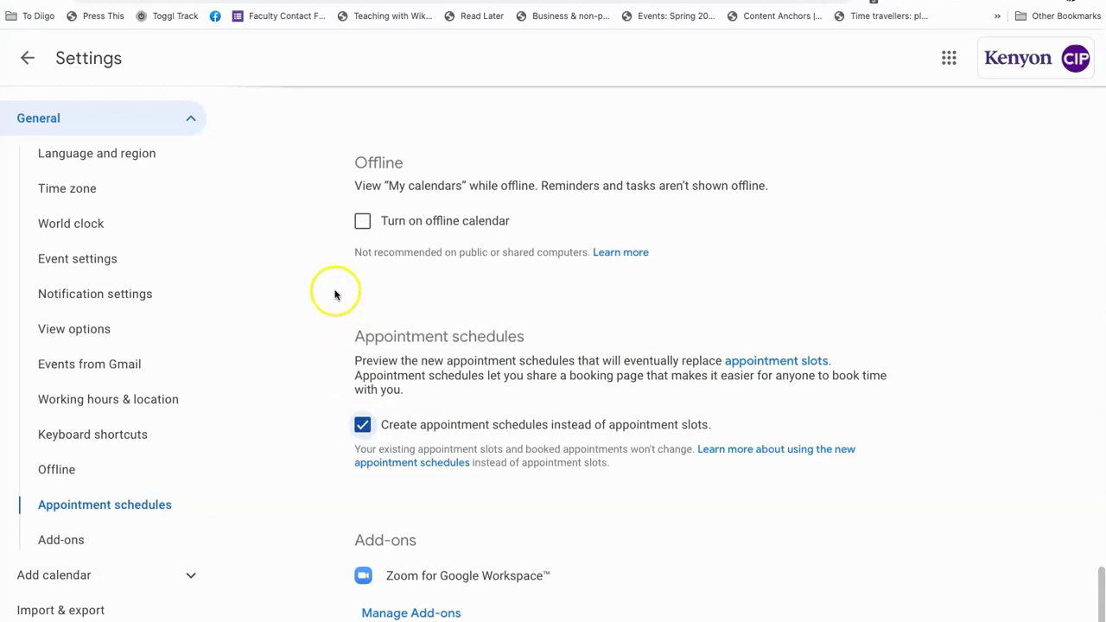
left_click(32, 58)
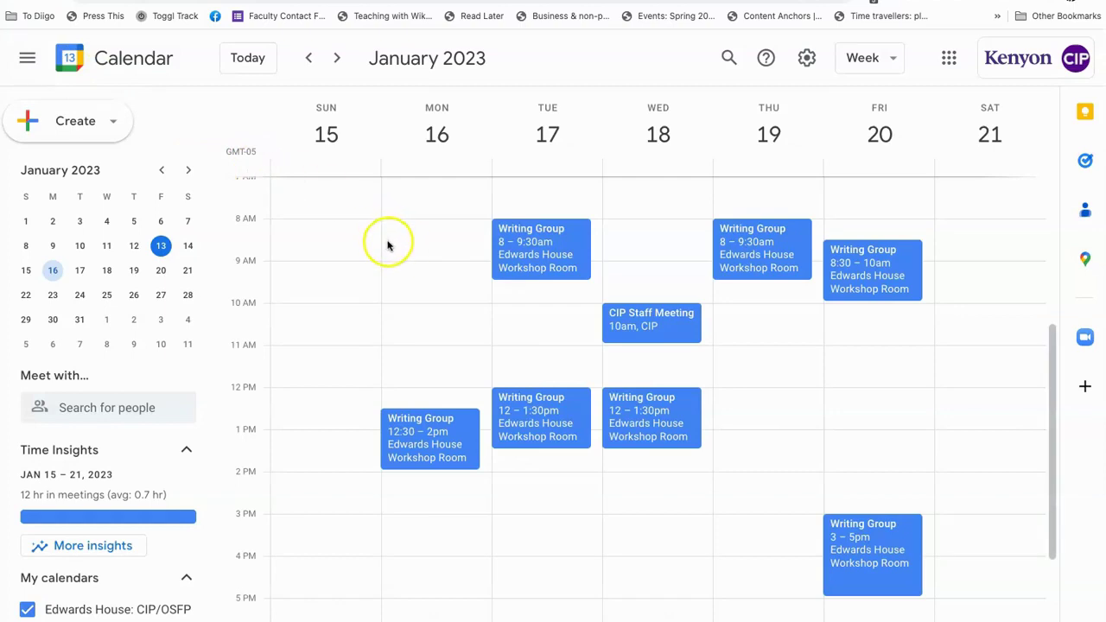
- Start an appointment schedule titled "CIP Office Hours" on Monday, January 16, from 8:30am to 12:00pm
left_click_drag(387, 242, 389, 375)
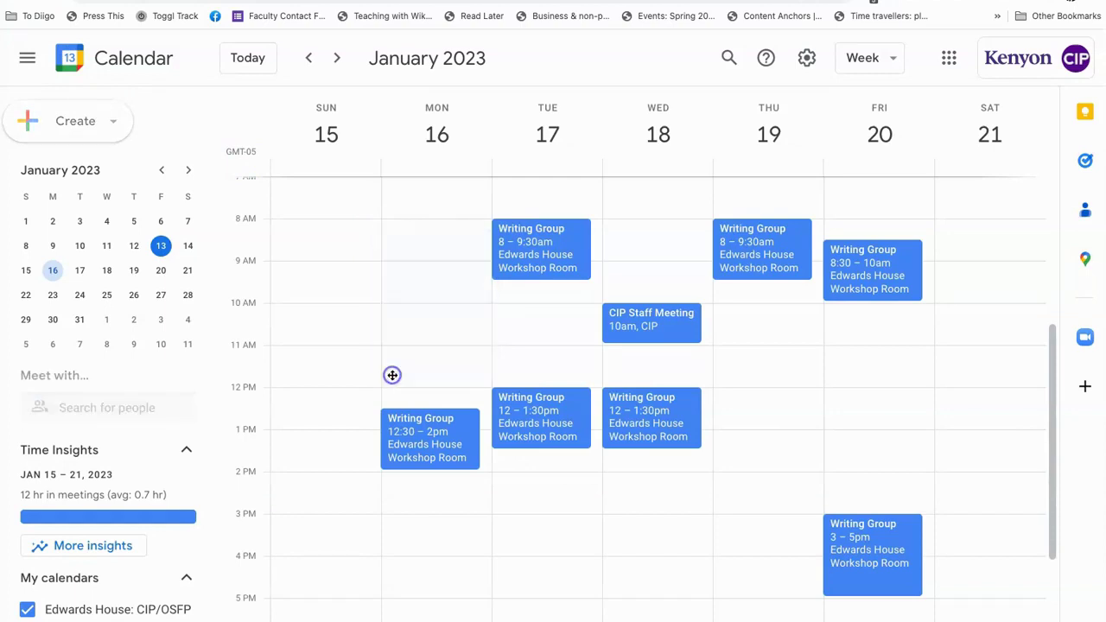
left_click(414, 308)
left_click_drag(426, 290, 427, 297)
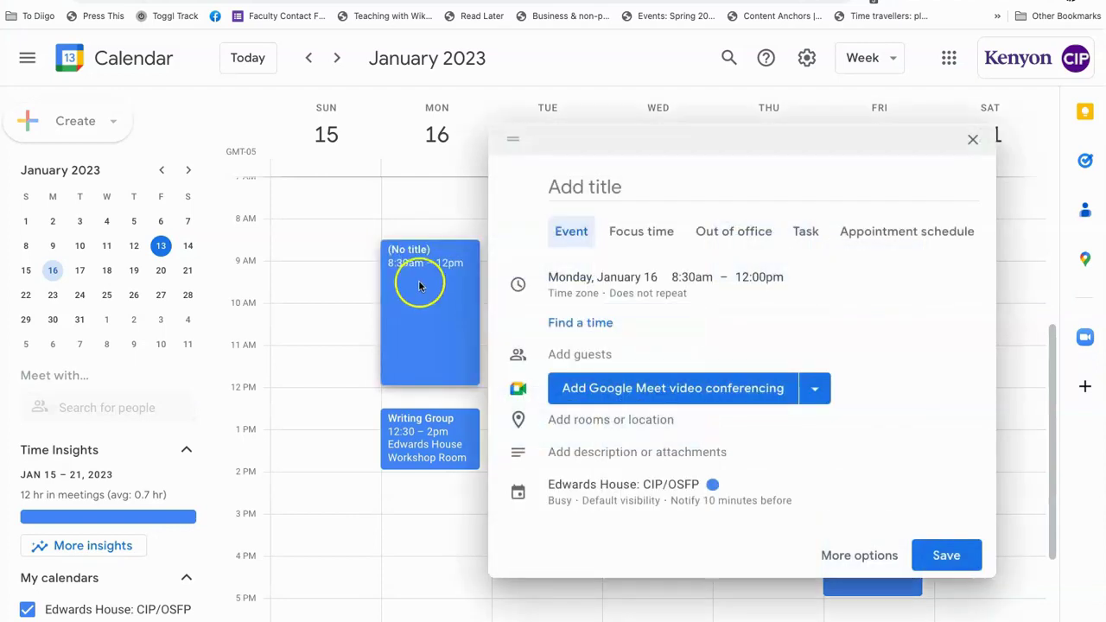
left_click(908, 235)
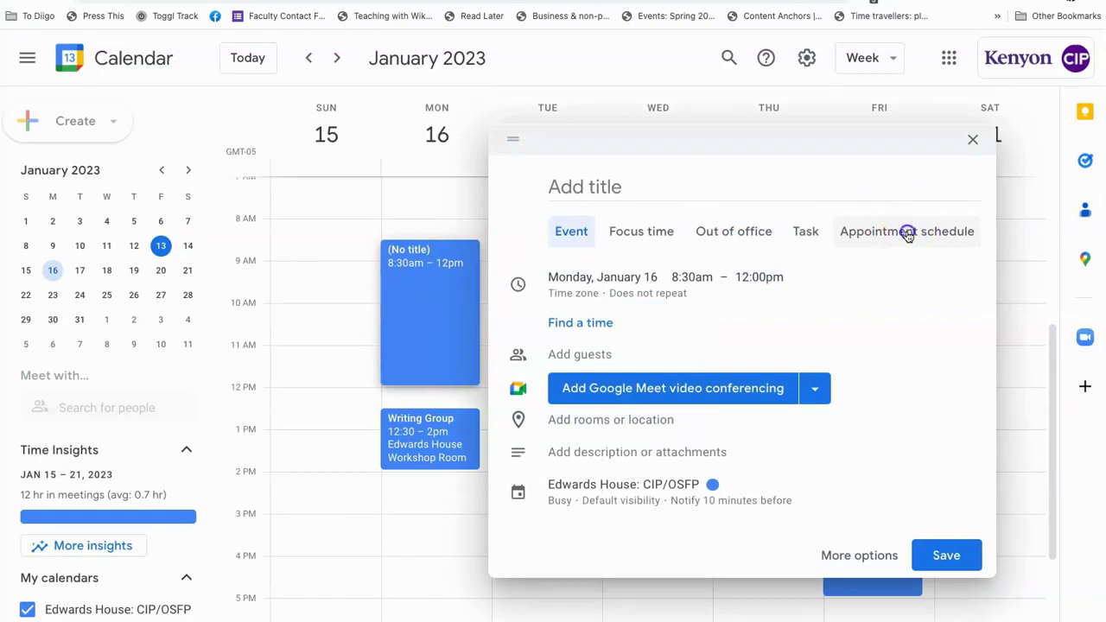
type("CIP Office Hours")
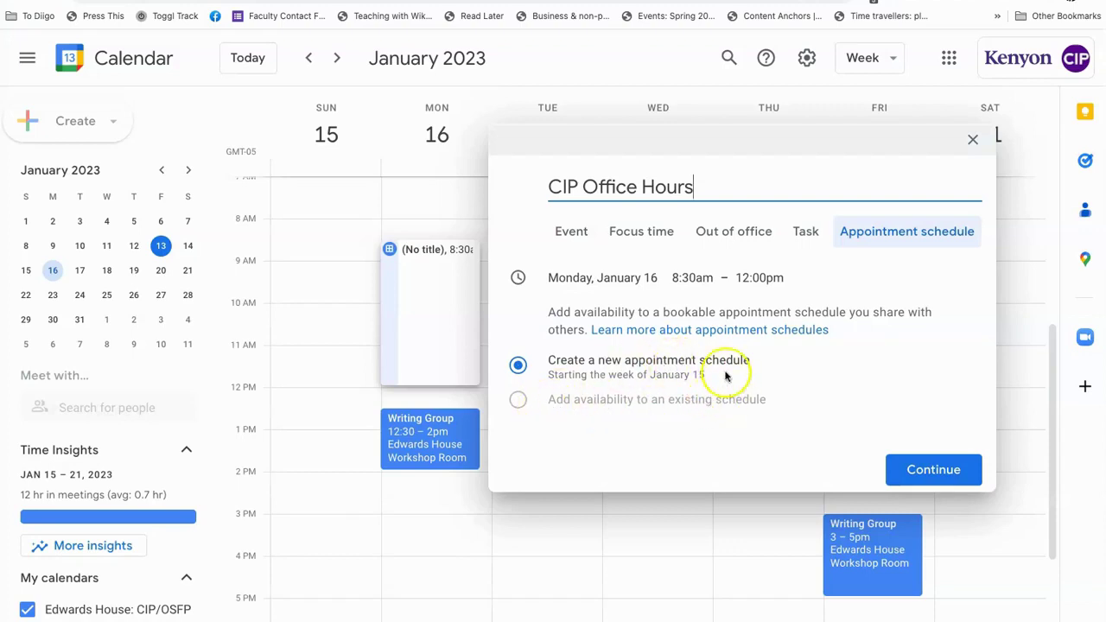
- Continue to the new appointment schedule's setup and set the appointment duration to 30 minutes
left_click(945, 471)
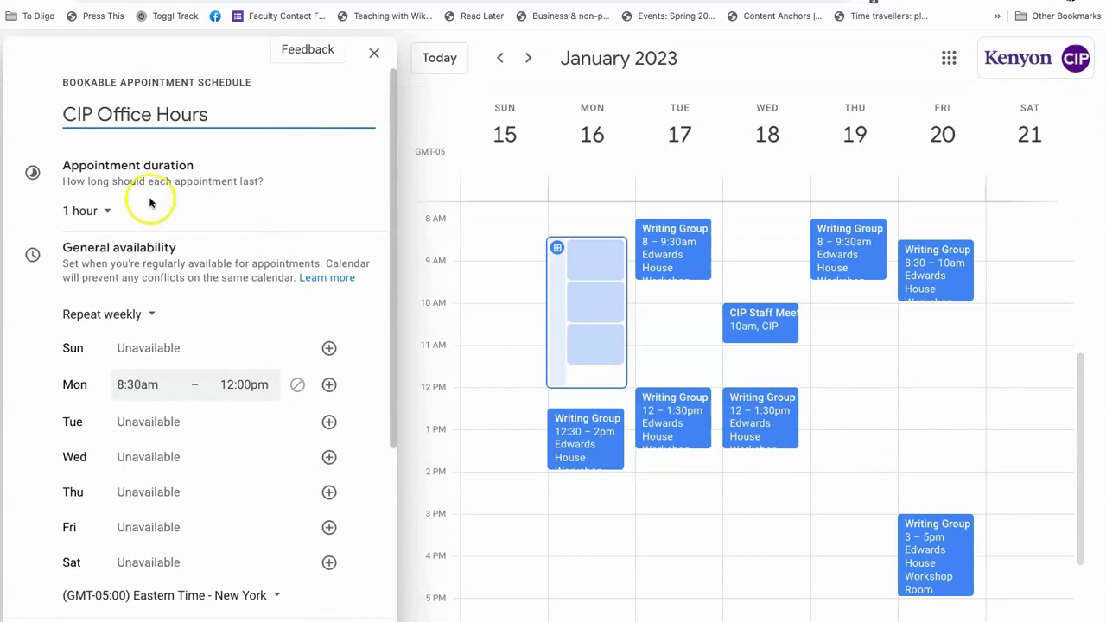
left_click(108, 213)
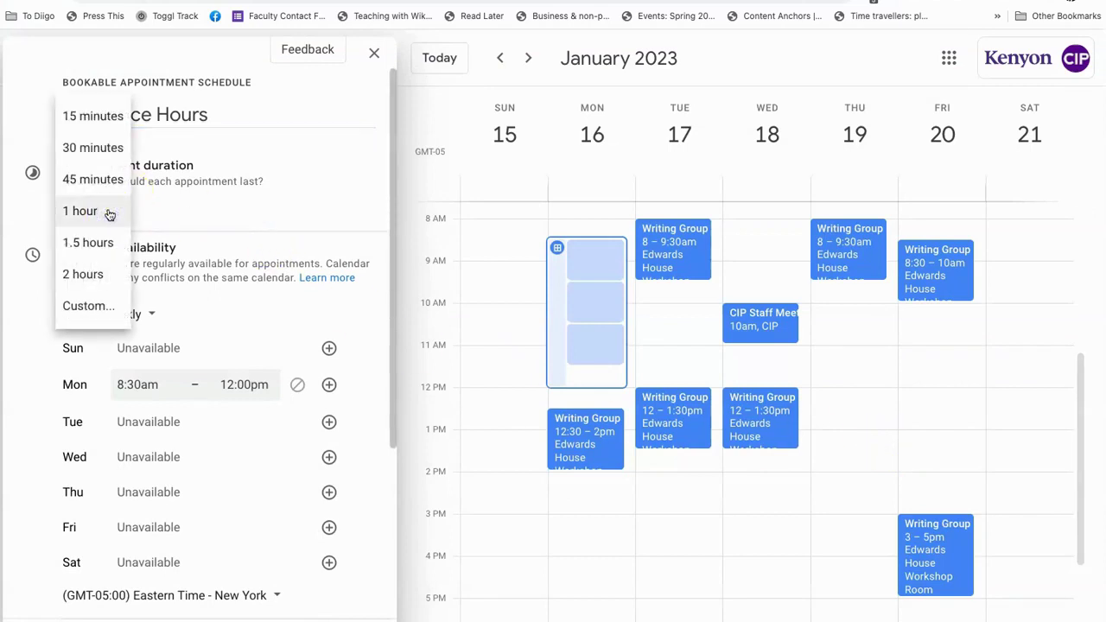
left_click(108, 150)
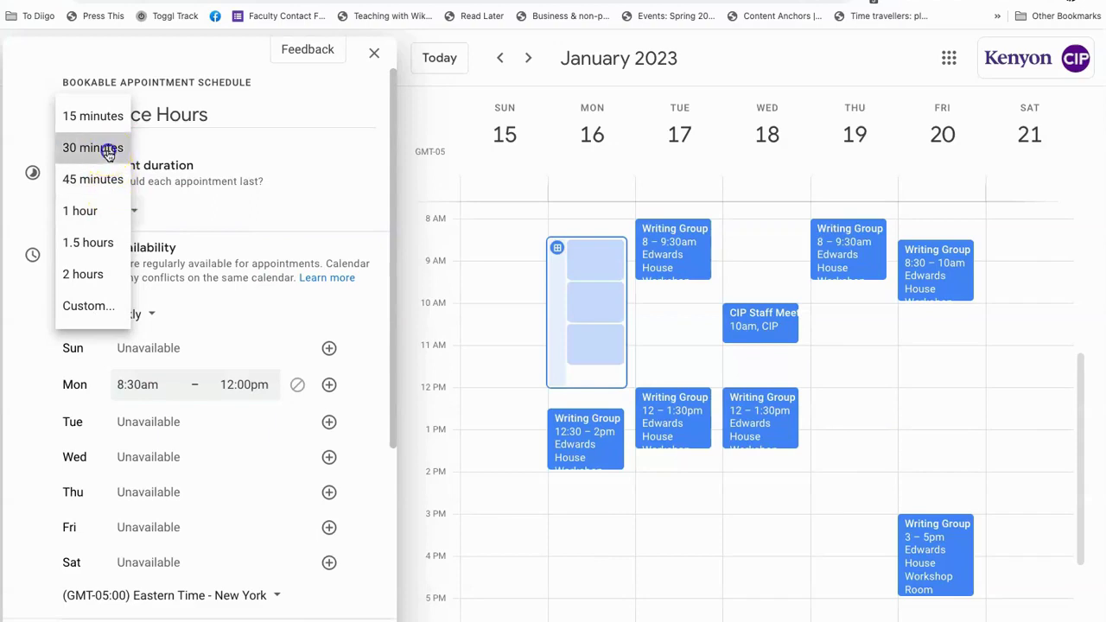
- Add weekly availability for Tuesday through Friday and copy Monday's 8:30am–12:00pm hours to all of those days
left_click_drag(385, 117, 394, 225)
left_click(329, 264)
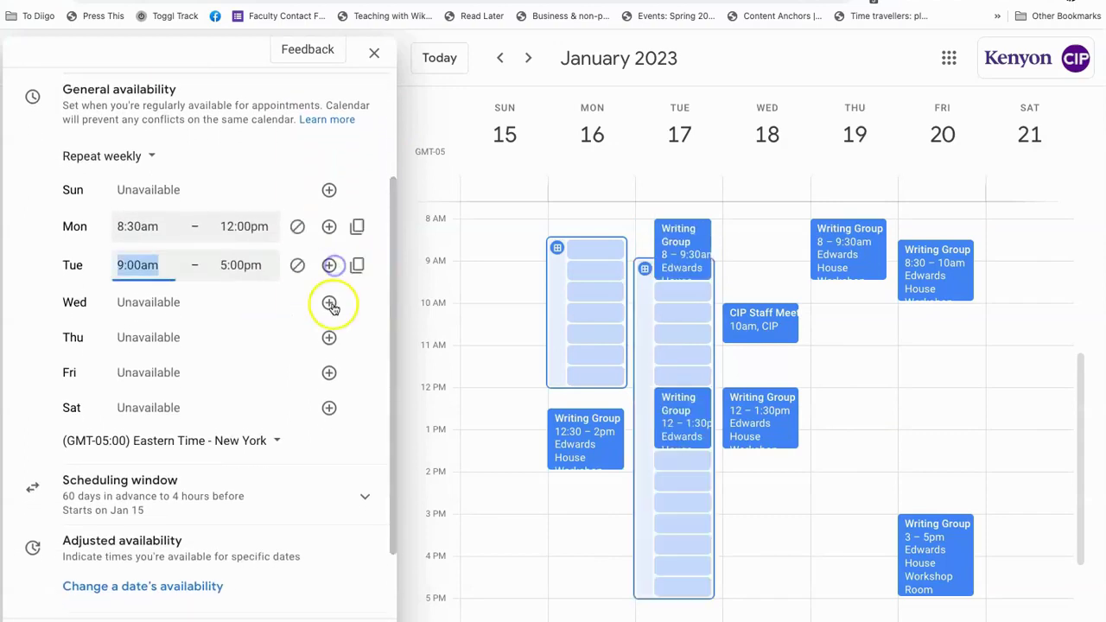
left_click(329, 303)
left_click(329, 342)
left_click(329, 381)
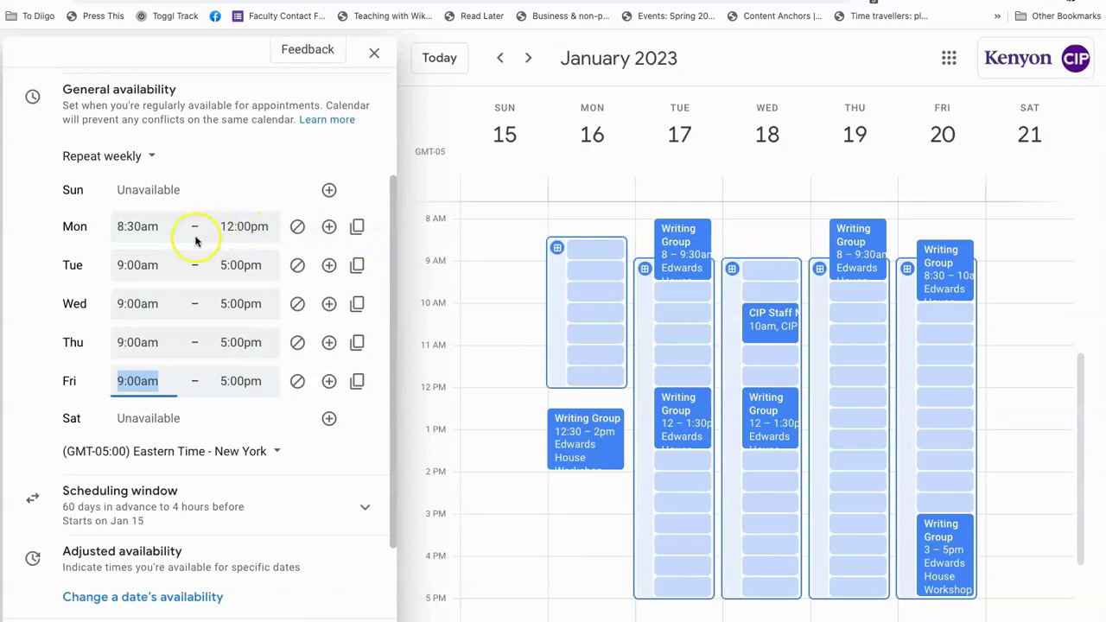
left_click(357, 226)
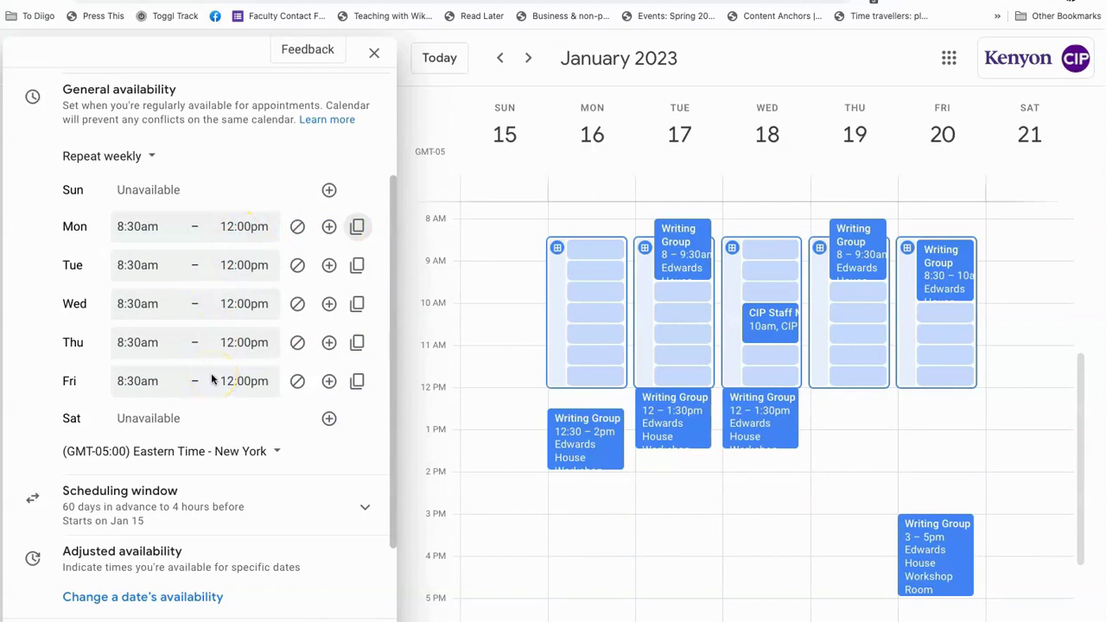
- Set the scheduling window to Available now, with appointments bookable at most 120 days in advance
left_click_drag(388, 242, 393, 408)
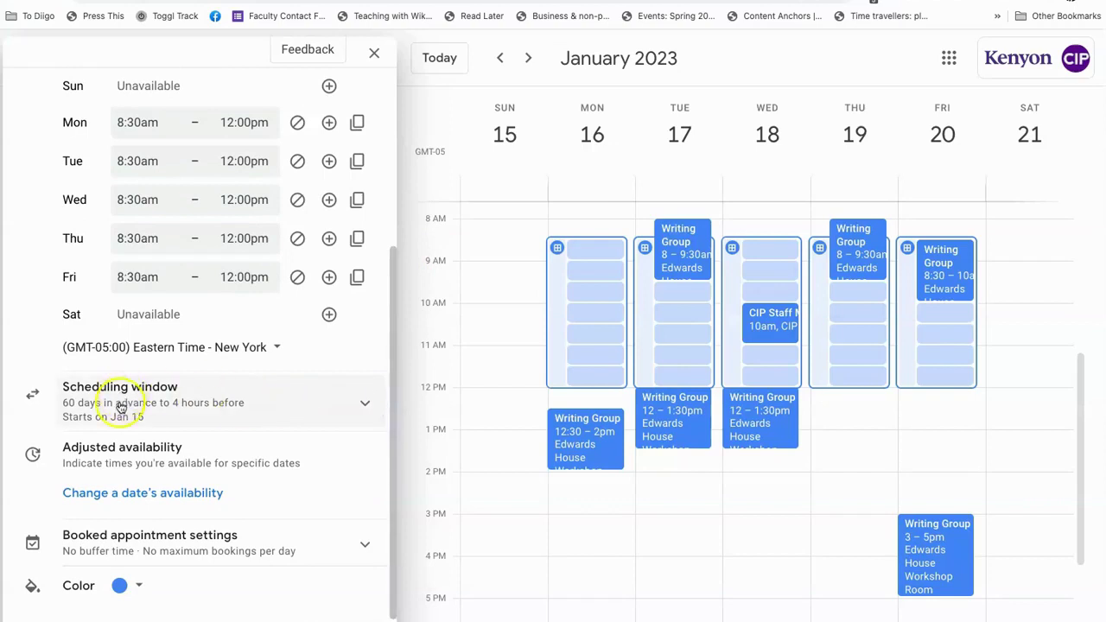
left_click(362, 408)
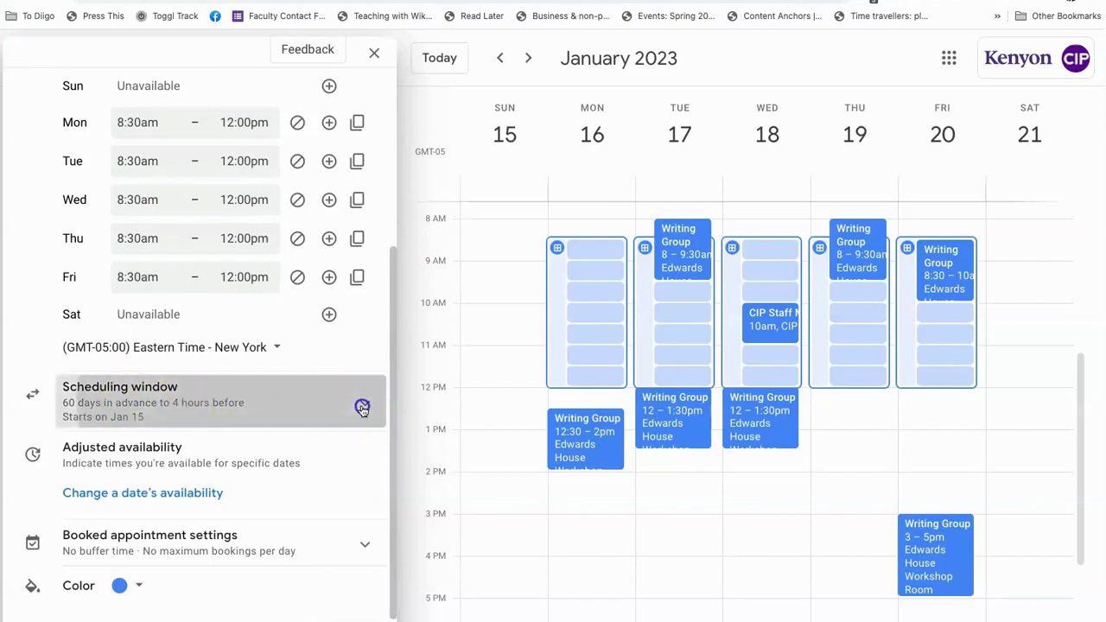
left_click_drag(388, 365, 384, 489)
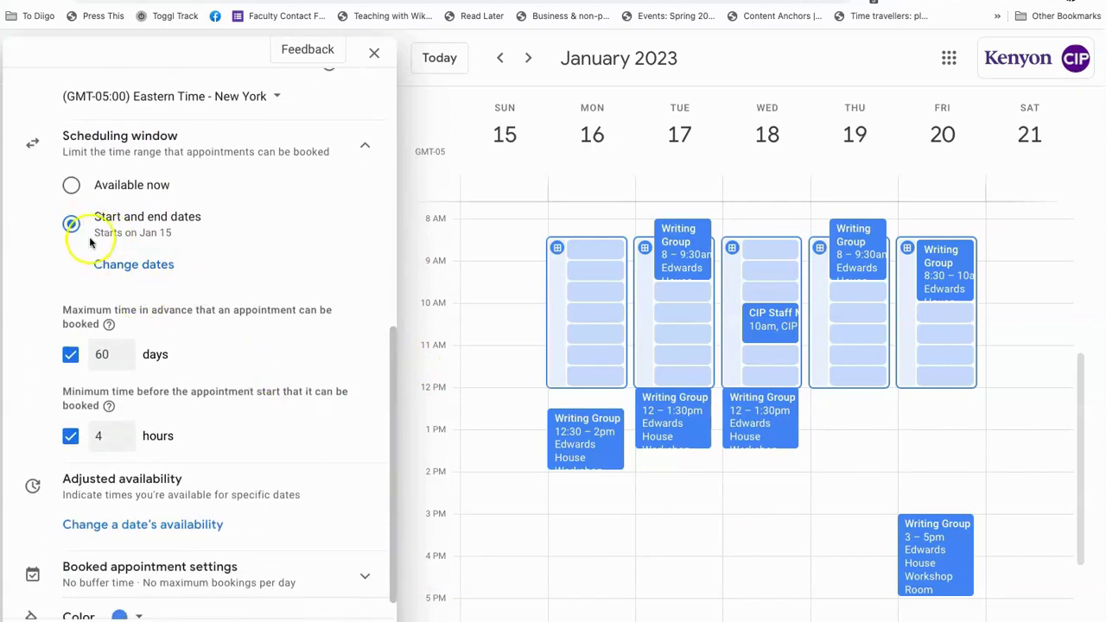
left_click(72, 187)
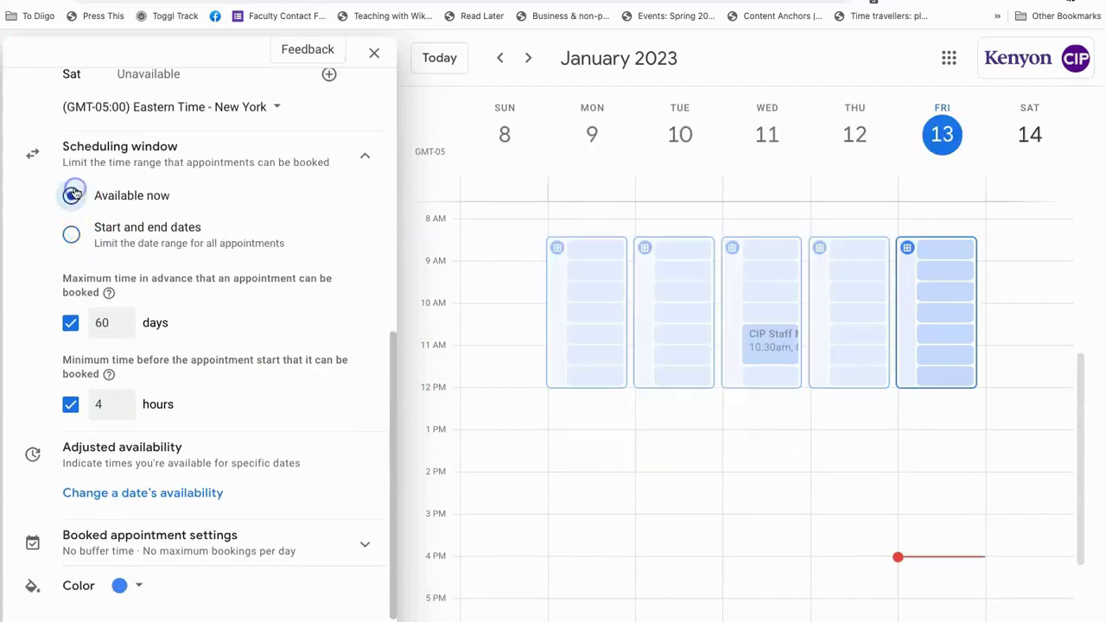
double_click(98, 323)
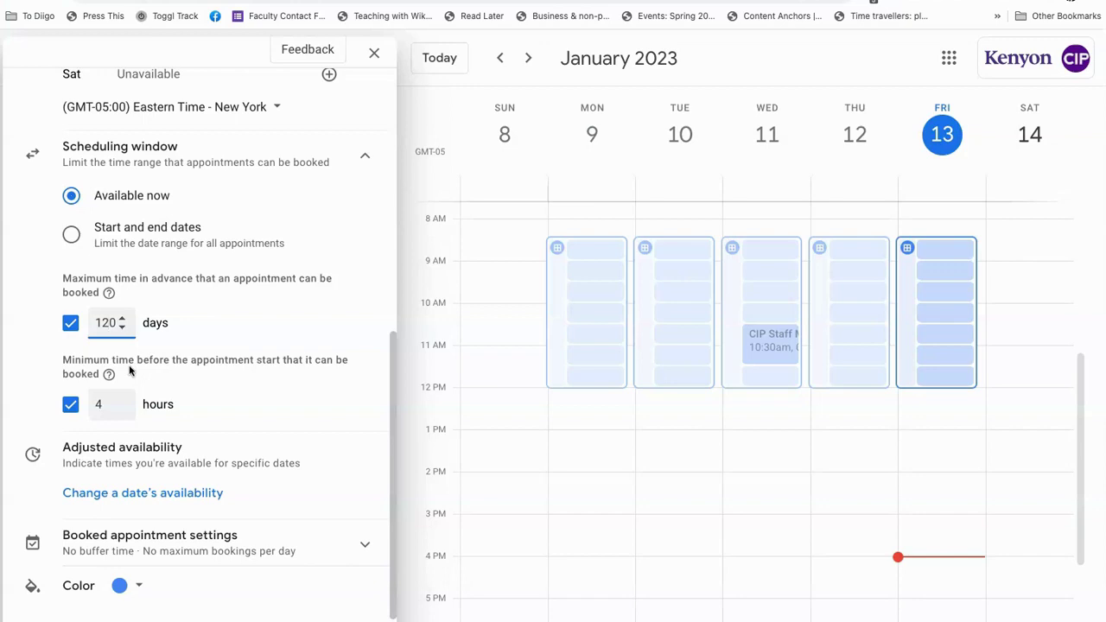
left_click(161, 377)
left_click(100, 406)
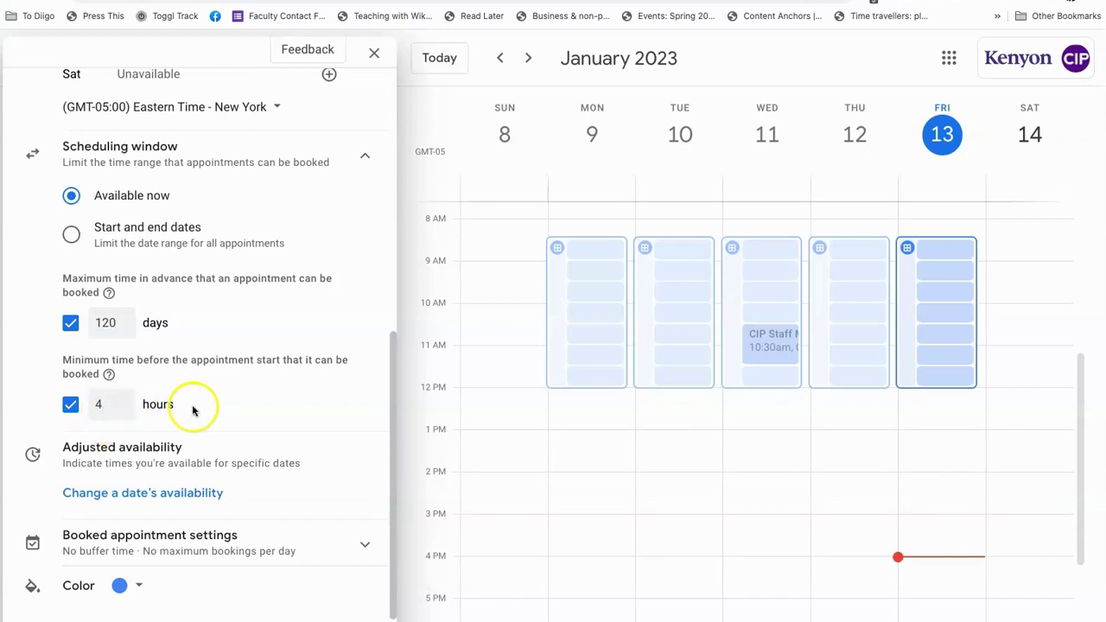
left_click(390, 384)
left_click(279, 411)
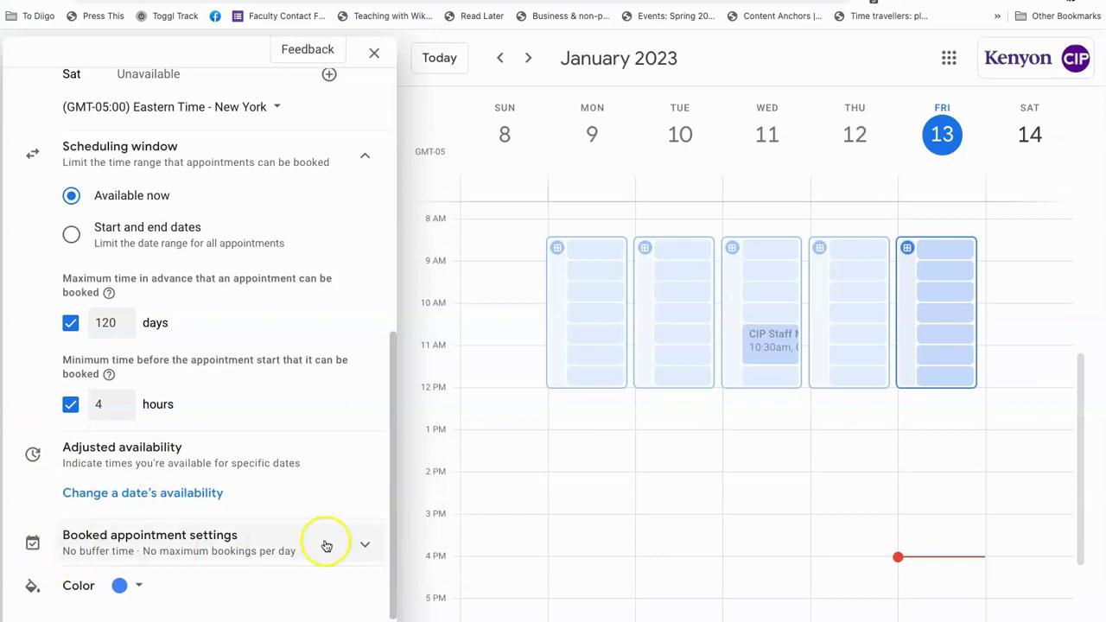
- Try a 30-minute buffer between appointment slots and a maximum of 4 bookings per day, and clear both options
left_click(354, 547)
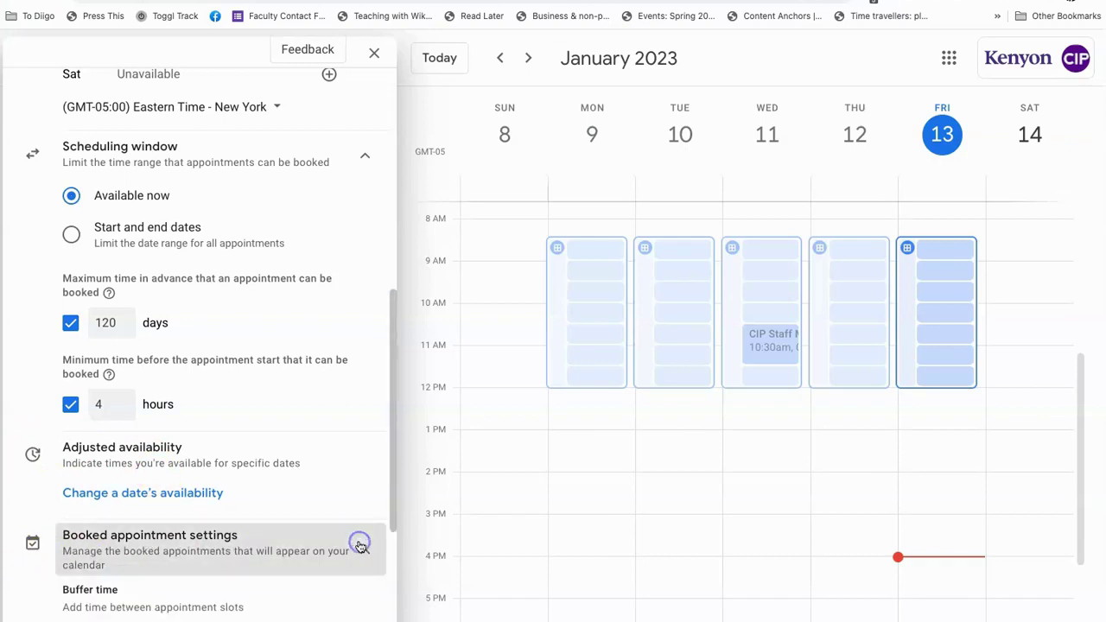
left_click_drag(390, 453, 402, 587)
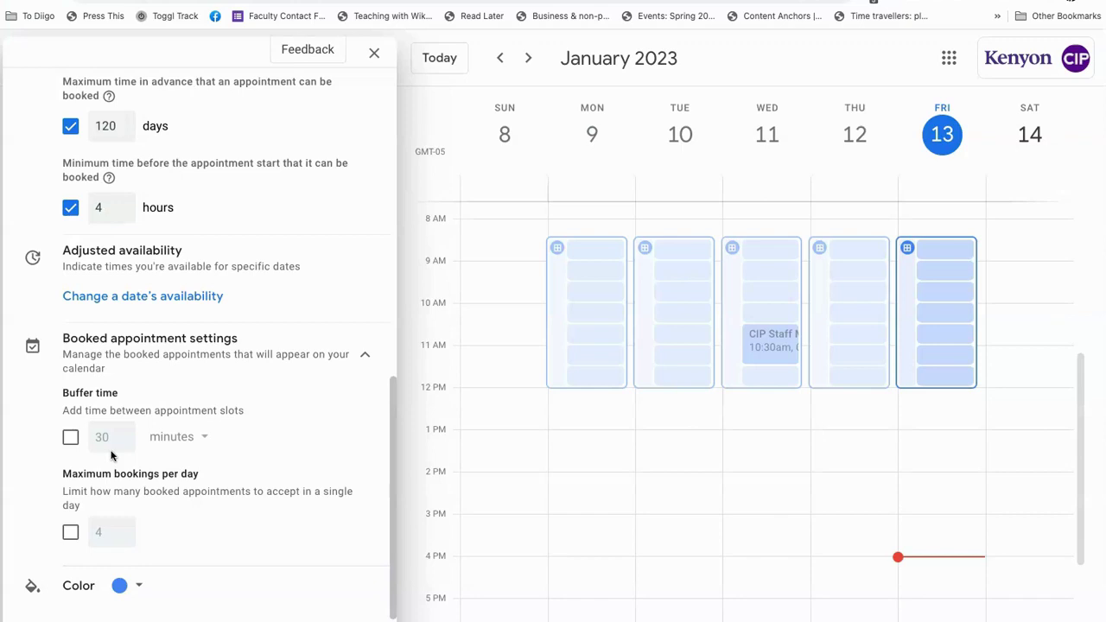
left_click(70, 437)
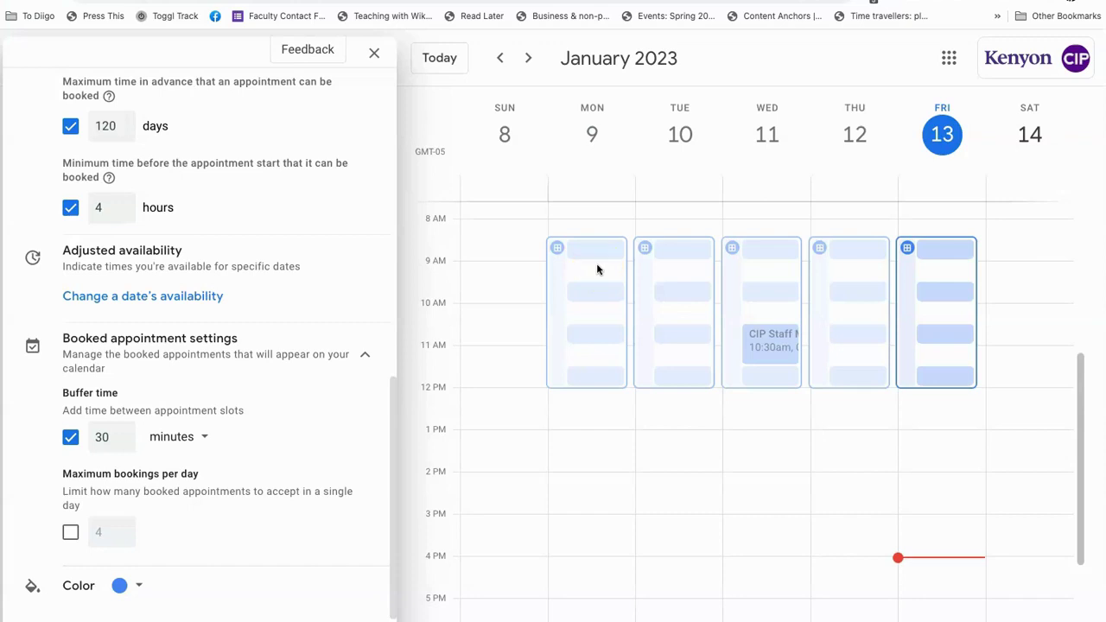
left_click(71, 438)
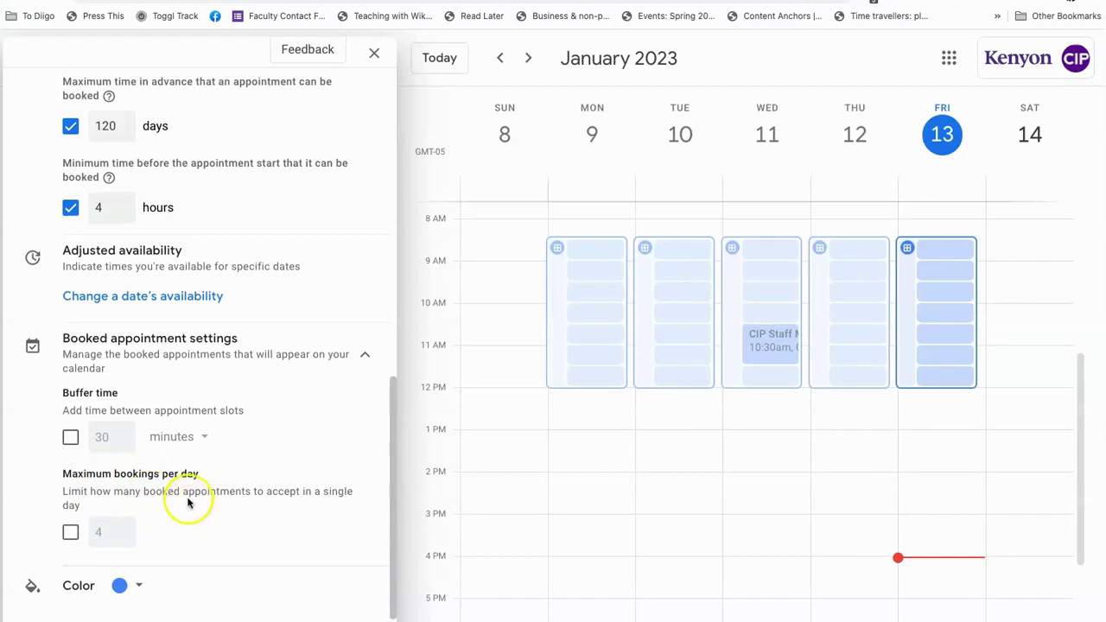
left_click(71, 533)
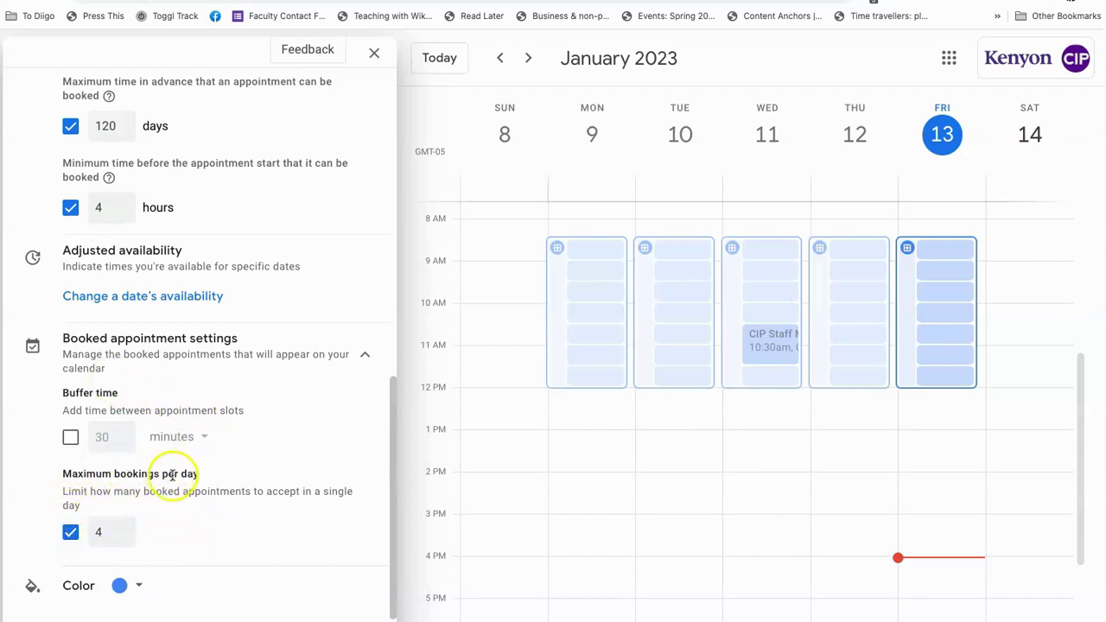
left_click(70, 533)
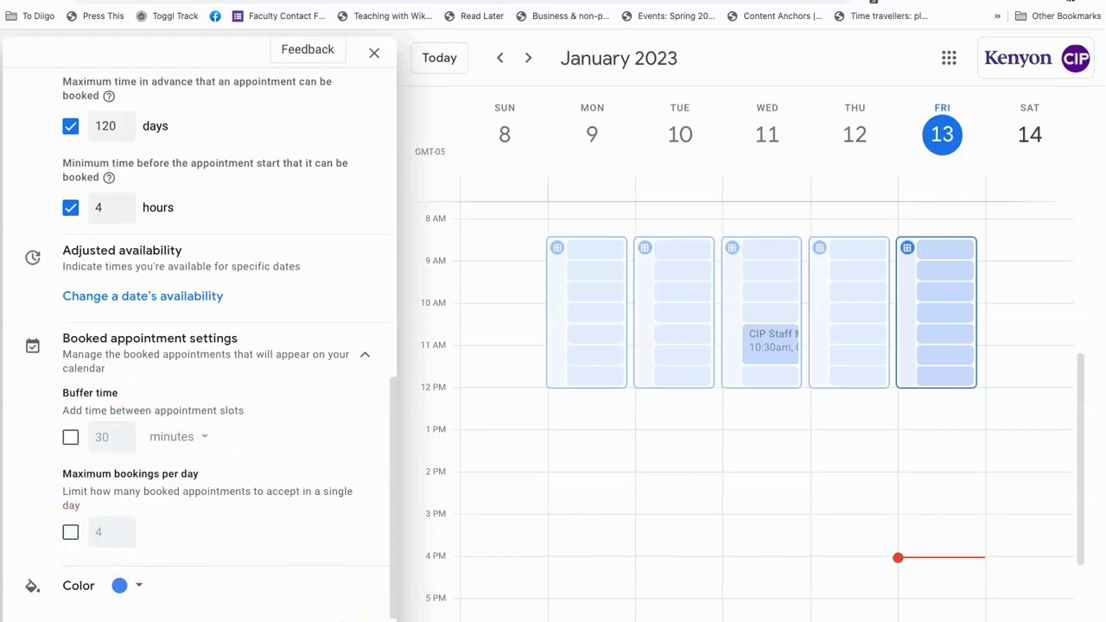
- Continue to the booking page details and expand the booking form settings
scroll(134, 281, "up", 10)
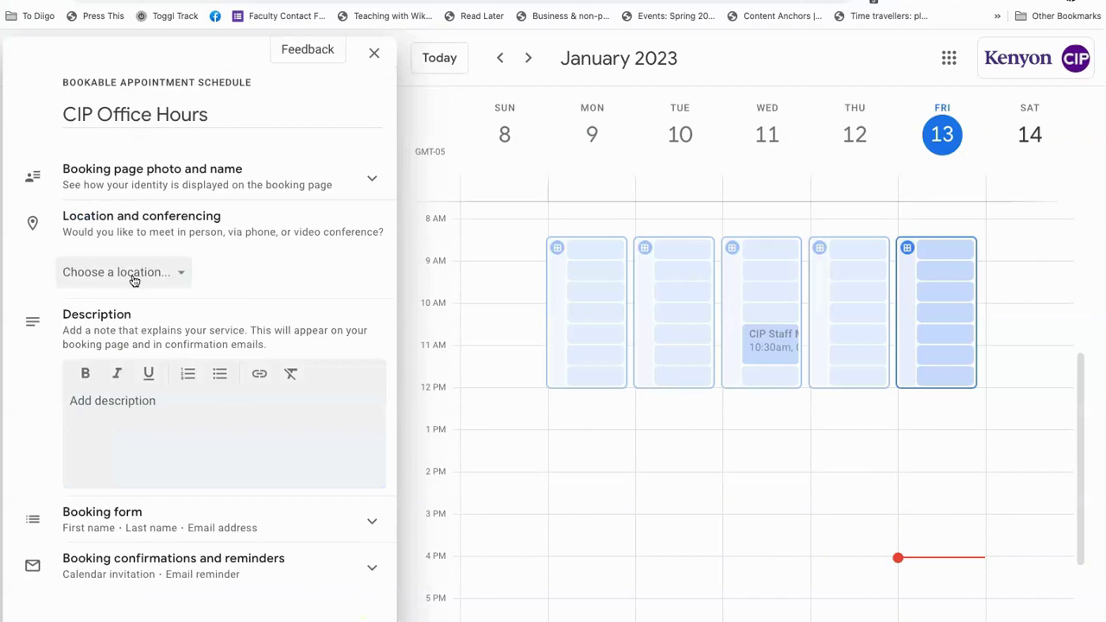
left_click(124, 410)
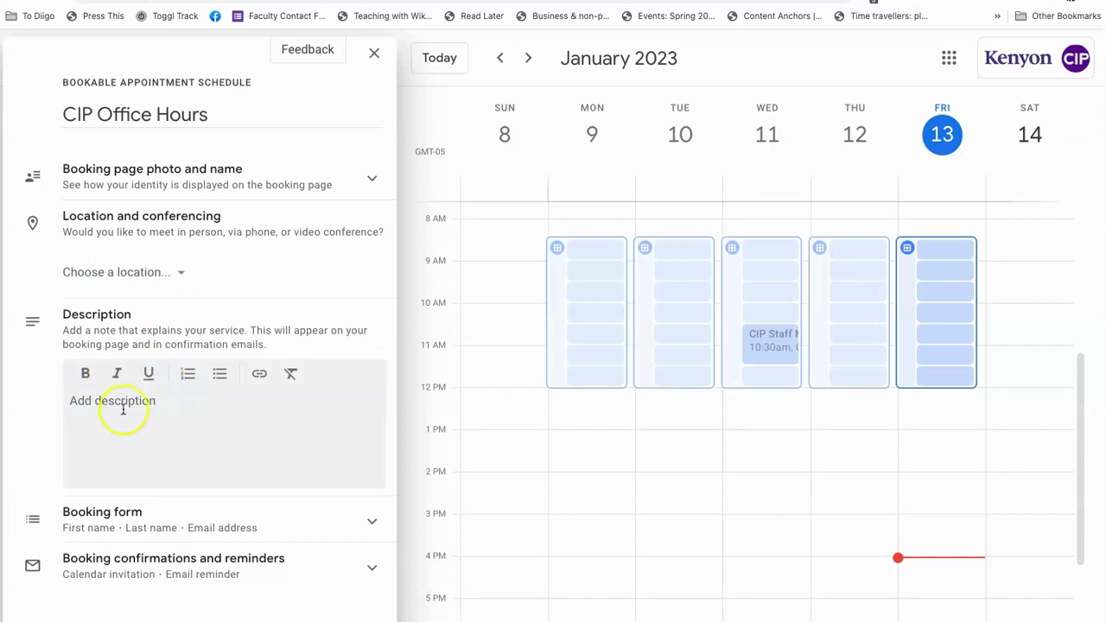
left_click(109, 406)
left_click(187, 420)
left_click(82, 542)
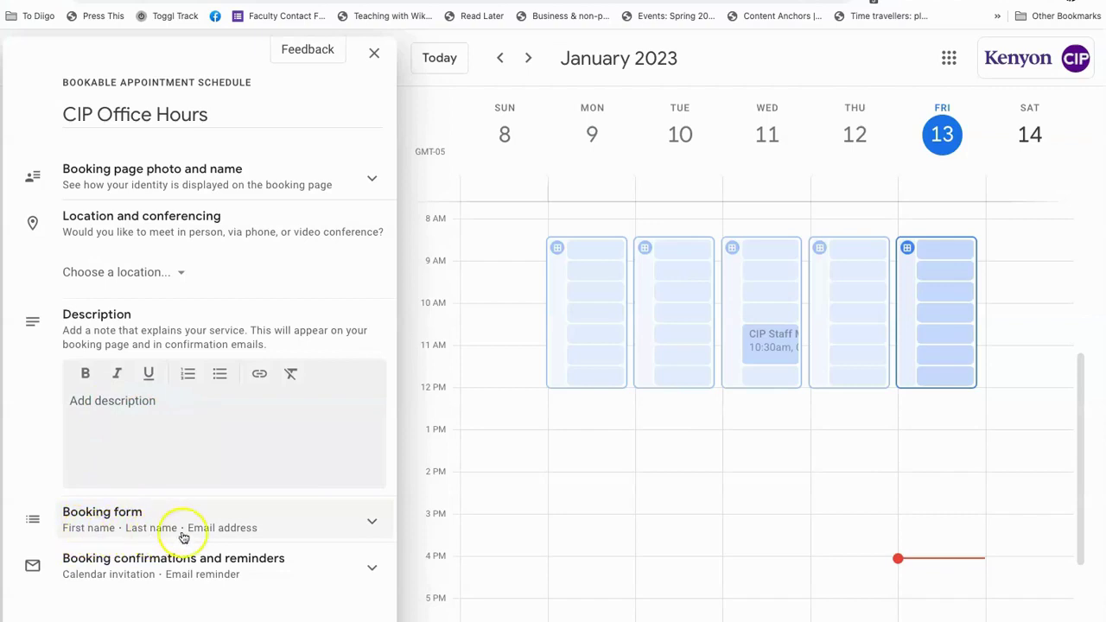
left_click(372, 522)
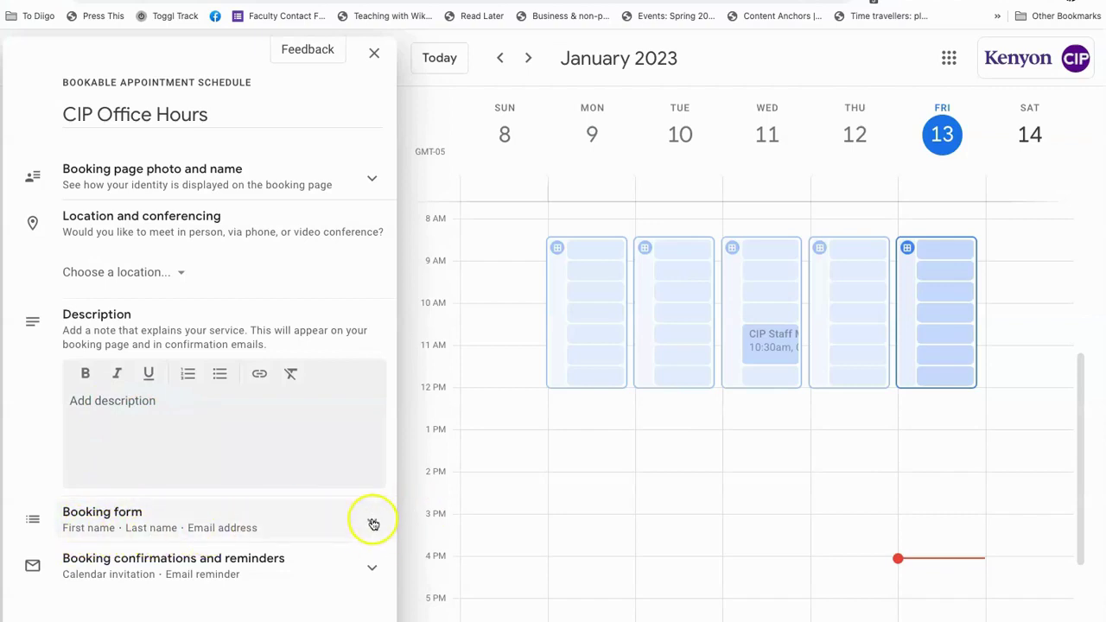
left_click_drag(390, 434, 404, 600)
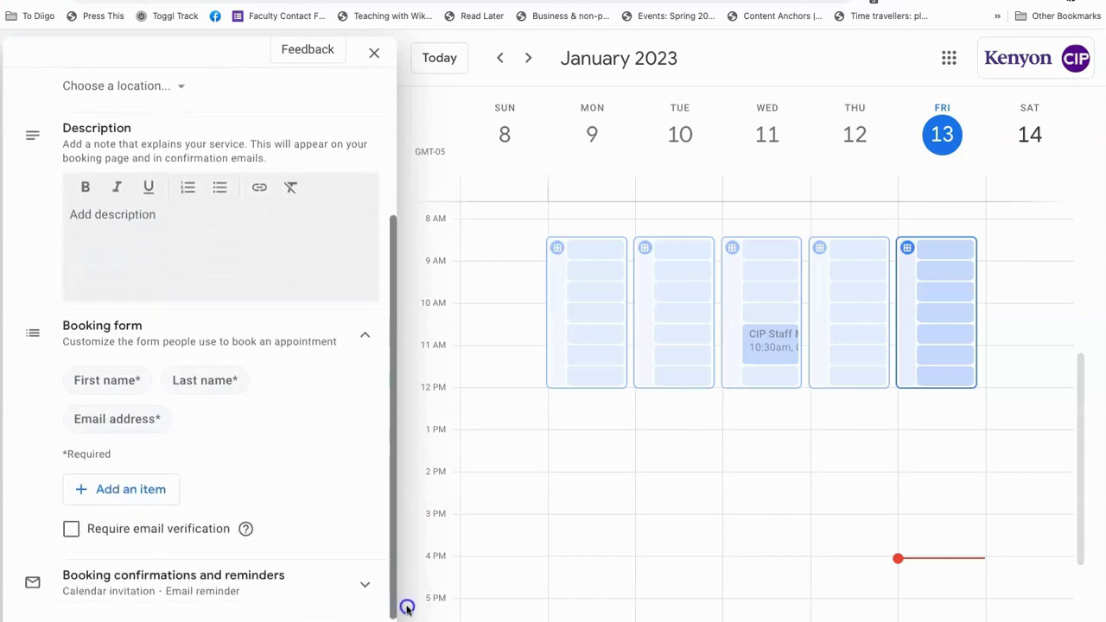
- Add a required custom item "Meeting Topic" to the booking form and save the appointment schedule
left_click(118, 489)
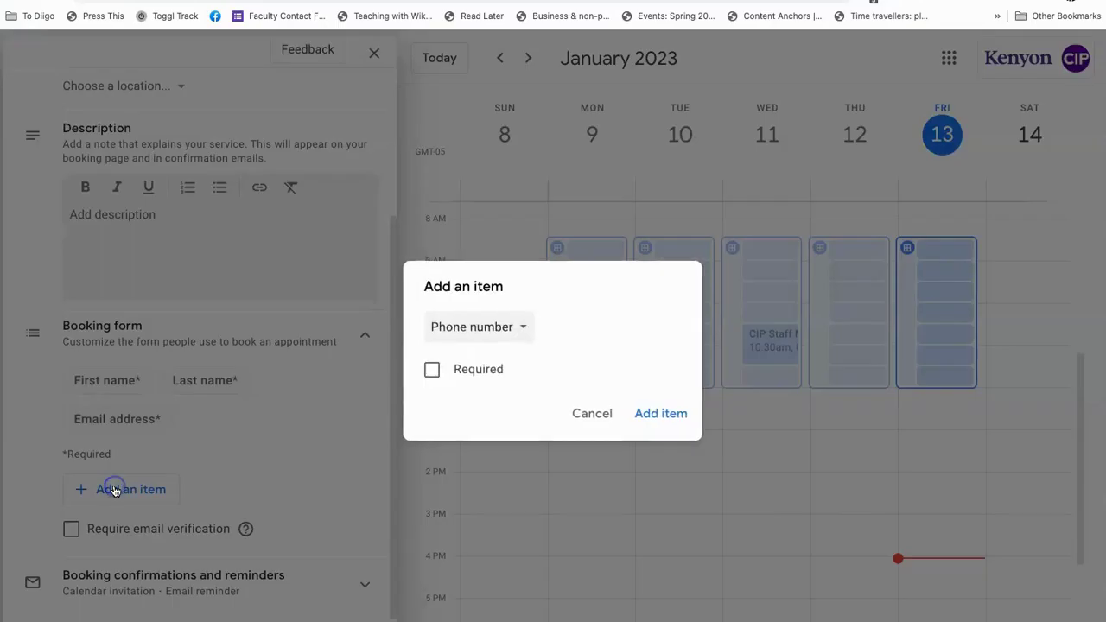
left_click(477, 332)
left_click(474, 359)
left_click(439, 348)
type("Meeting Topic")
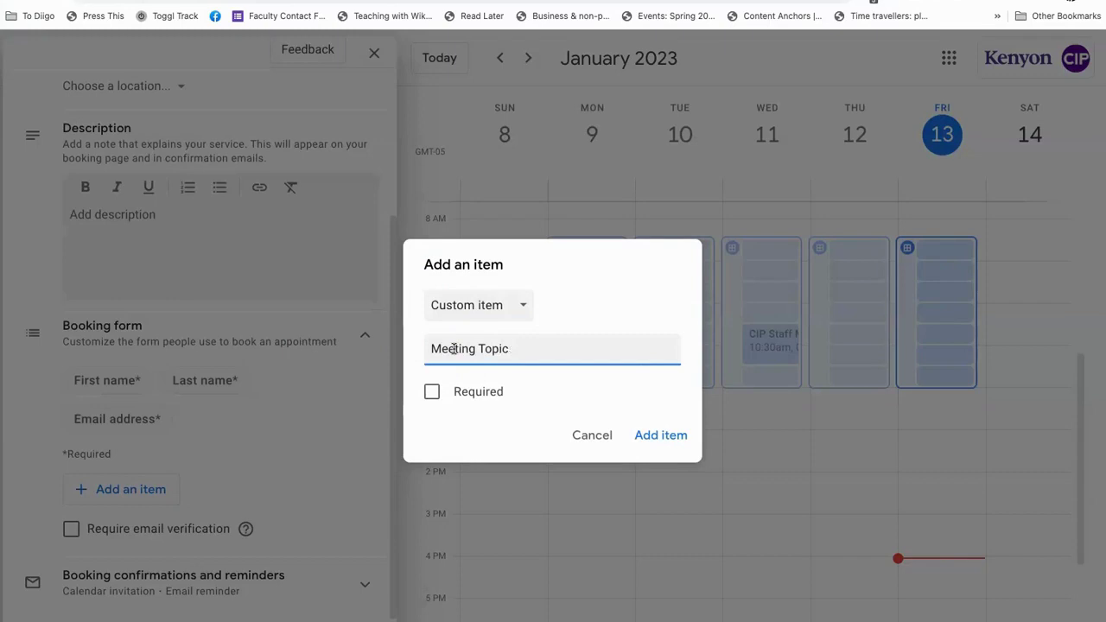
left_click(430, 392)
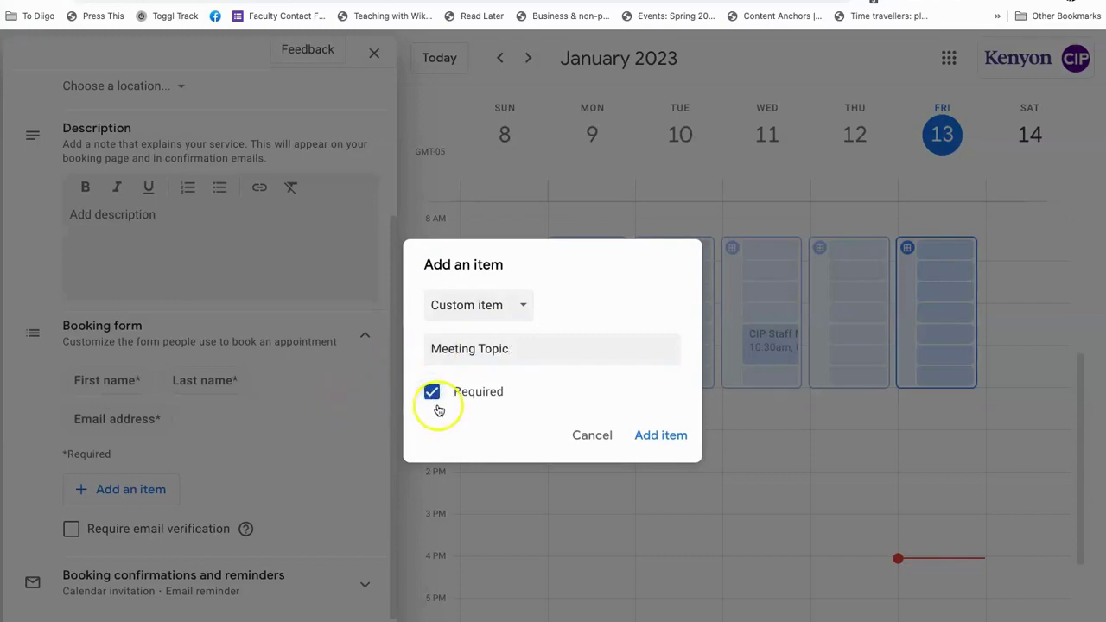
left_click(660, 437)
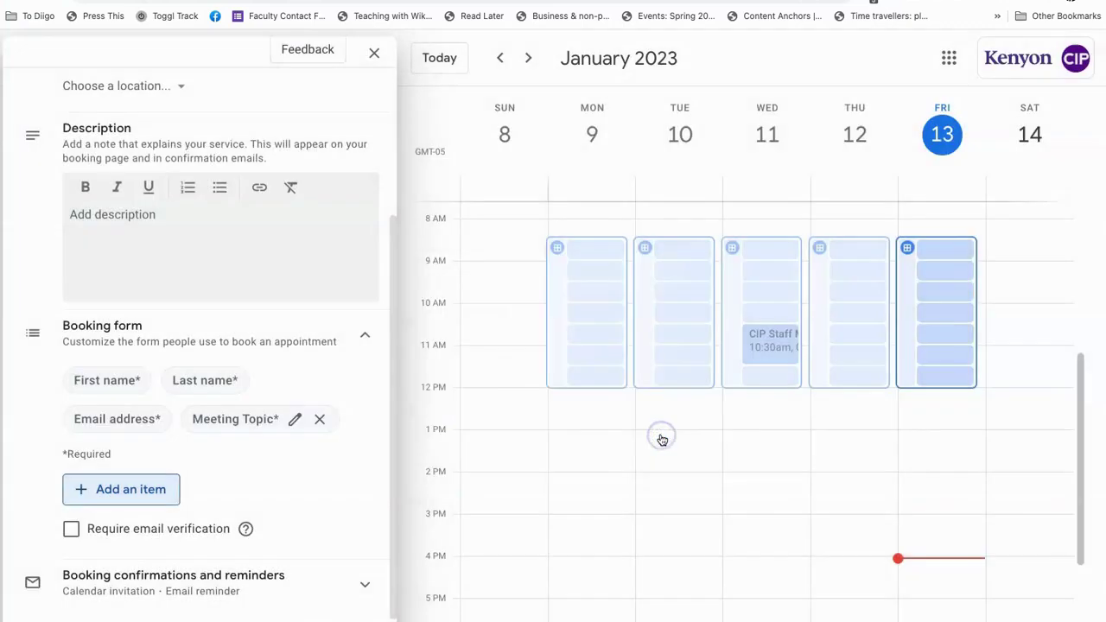
left_click(383, 473)
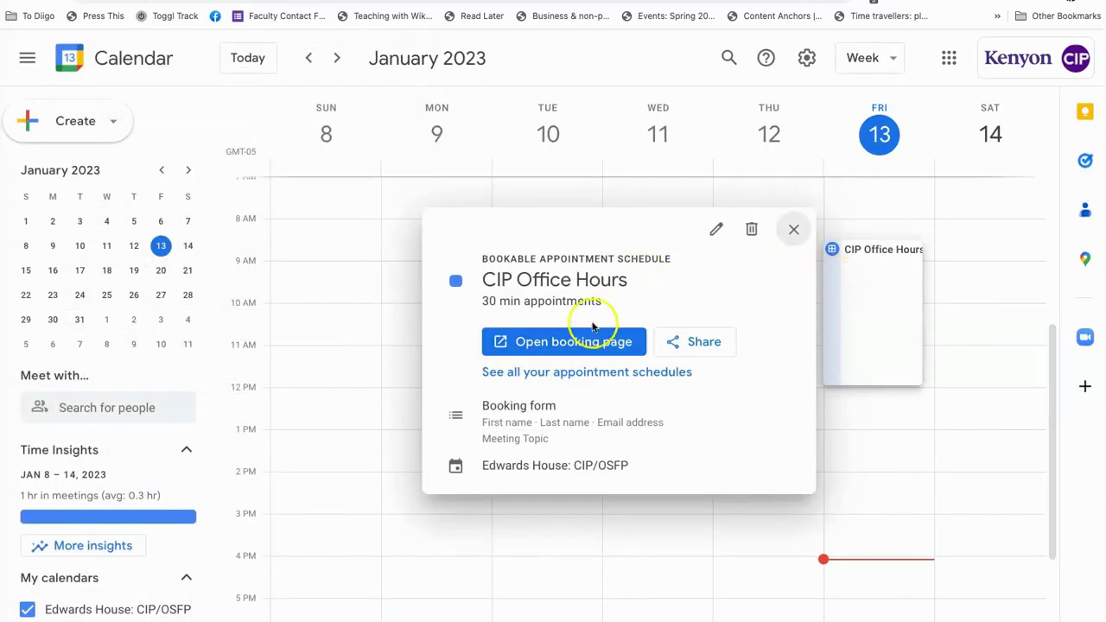
- View the sharing link for the single CIP Office Hours booking page and close the sharing options
left_click(687, 346)
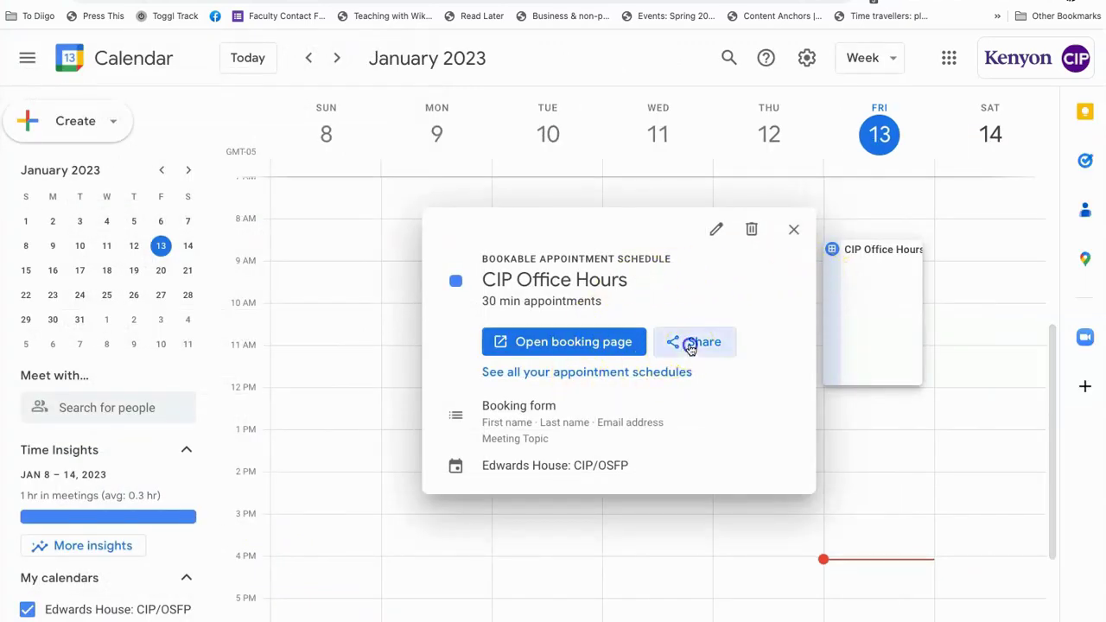
left_click_drag(683, 435, 389, 439)
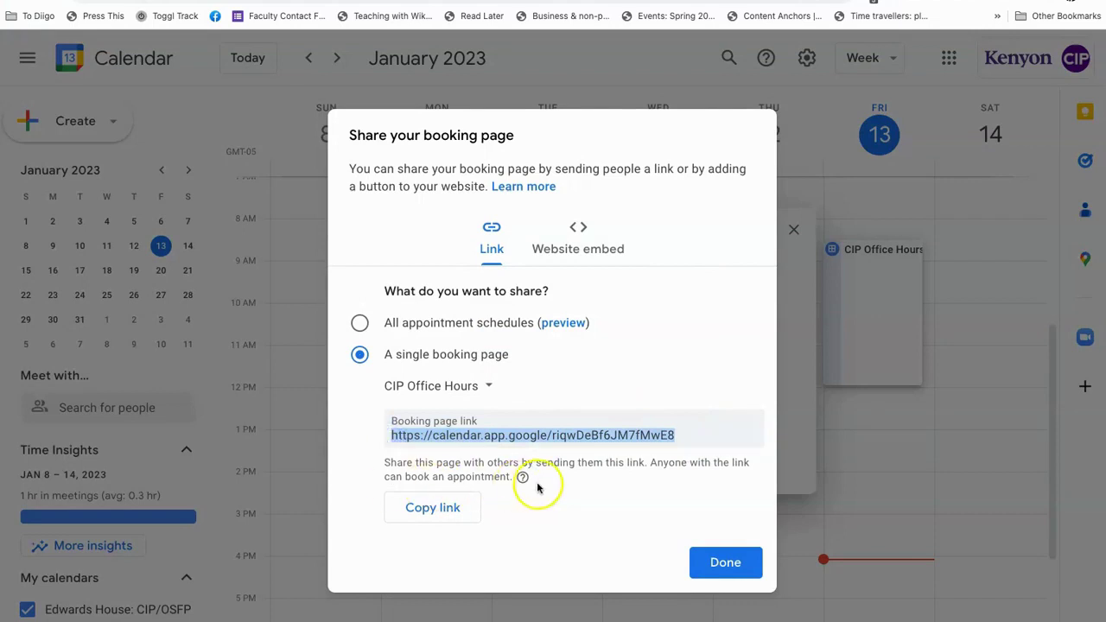
left_click(410, 546)
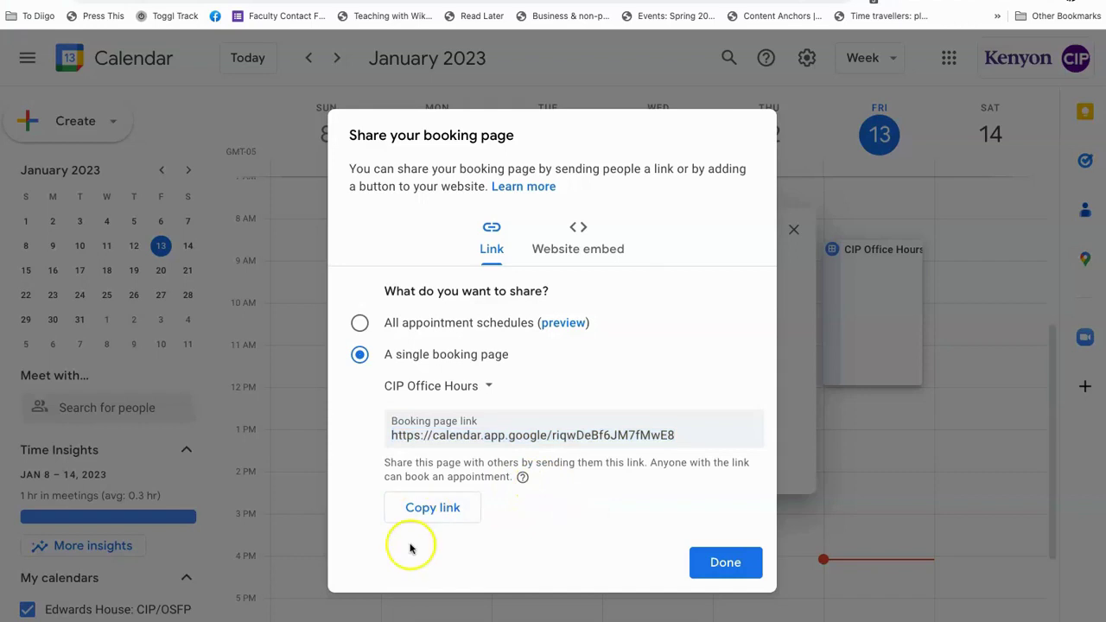
left_click(725, 562)
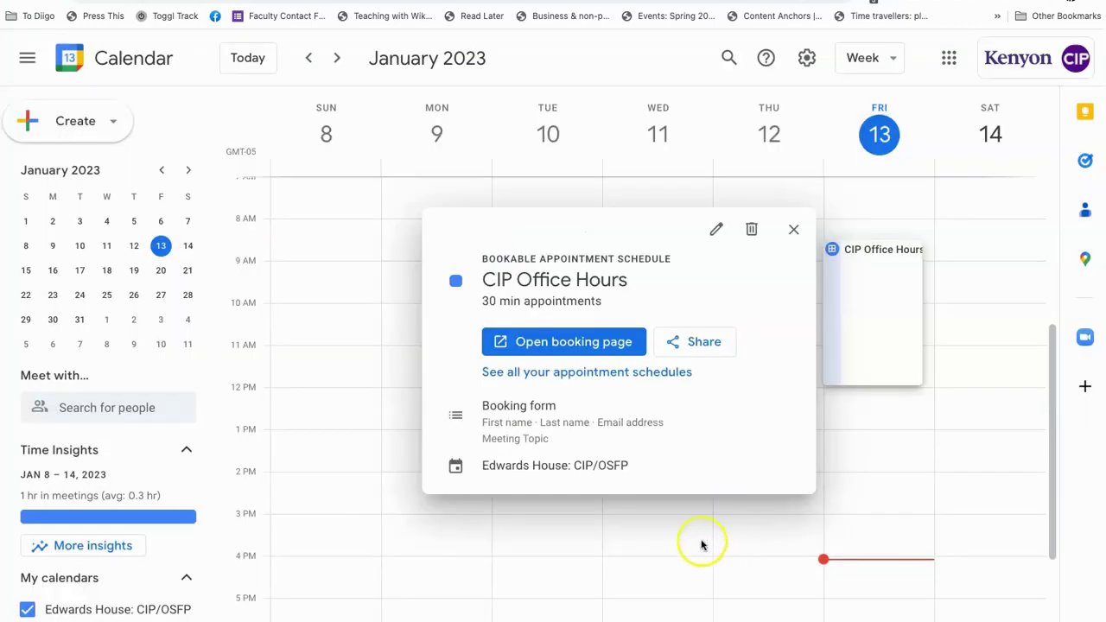
- Review the available times on the CIP Office Hours booking page, and return to the calendar to view the week of January 15–21
left_click(557, 342)
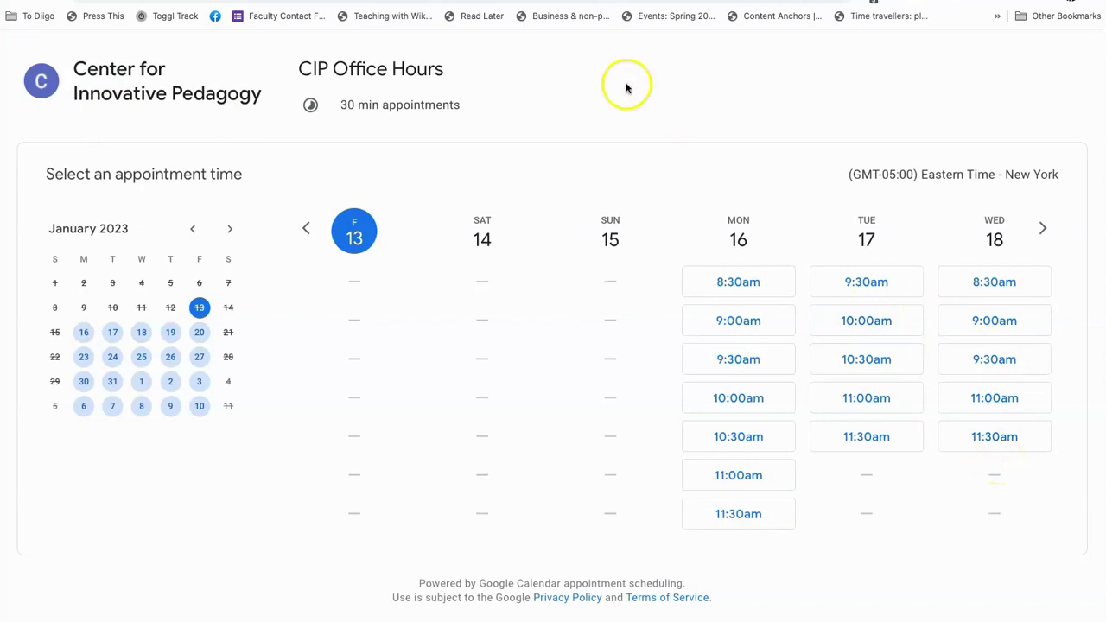
key("ctrl+w")
left_click(794, 226)
left_click(337, 57)
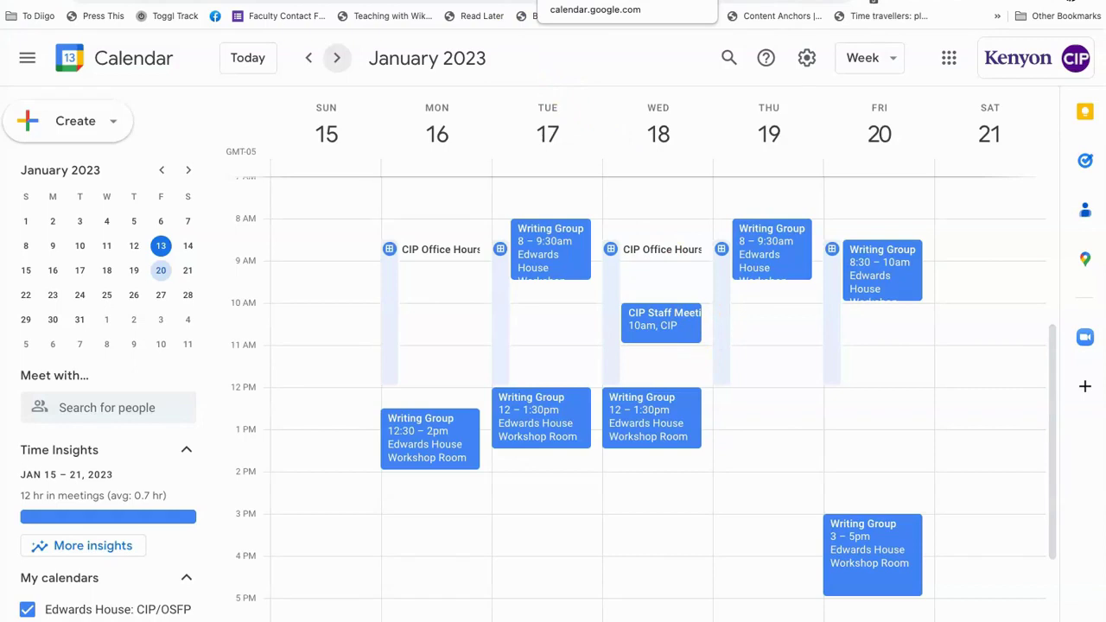
- On the CIP Office Hours booking page, choose the Monday, January 16, 9:00am slot and fill in the booker's name and email address
left_click(570, 15)
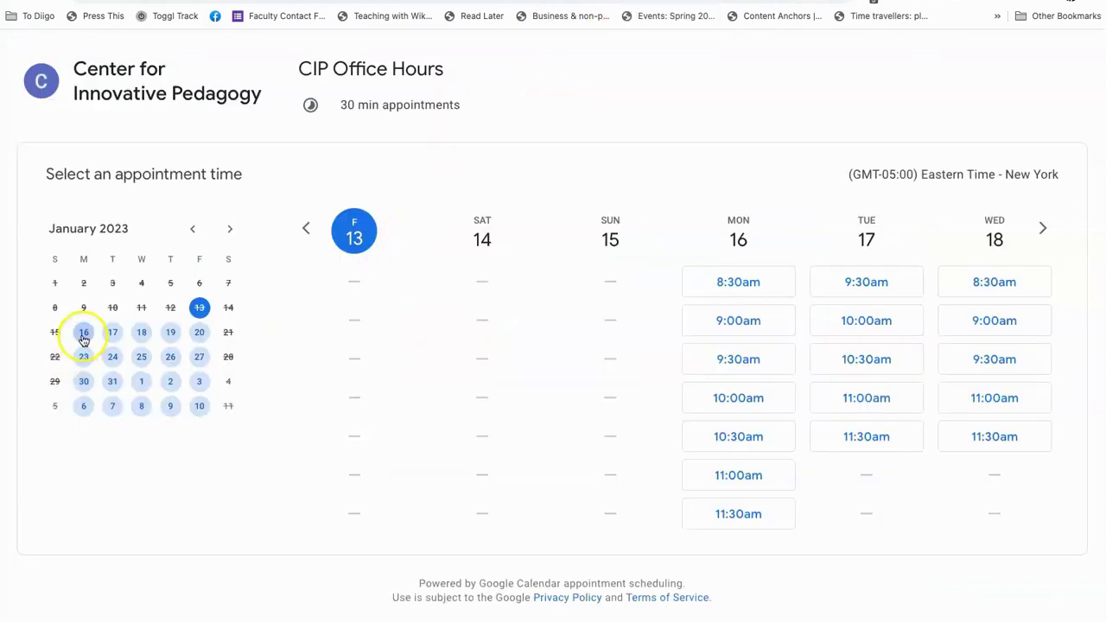
left_click(739, 321)
left_click(540, 266)
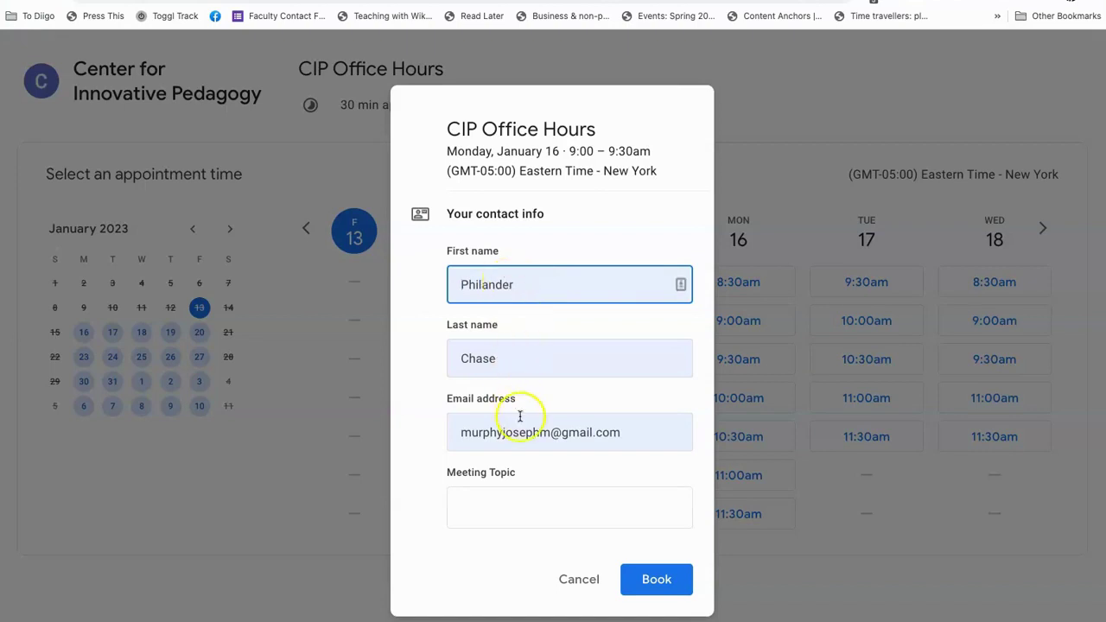
- Enter "New Class" as the required Meeting Topic and submit the booking for the appointment
left_click(474, 507)
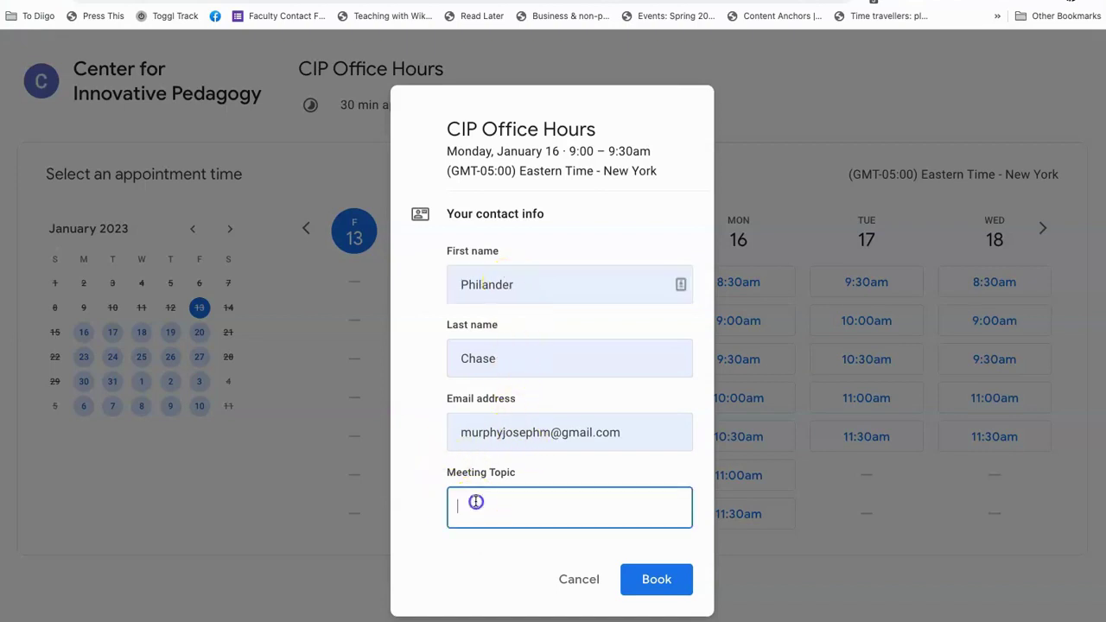
left_click(657, 585)
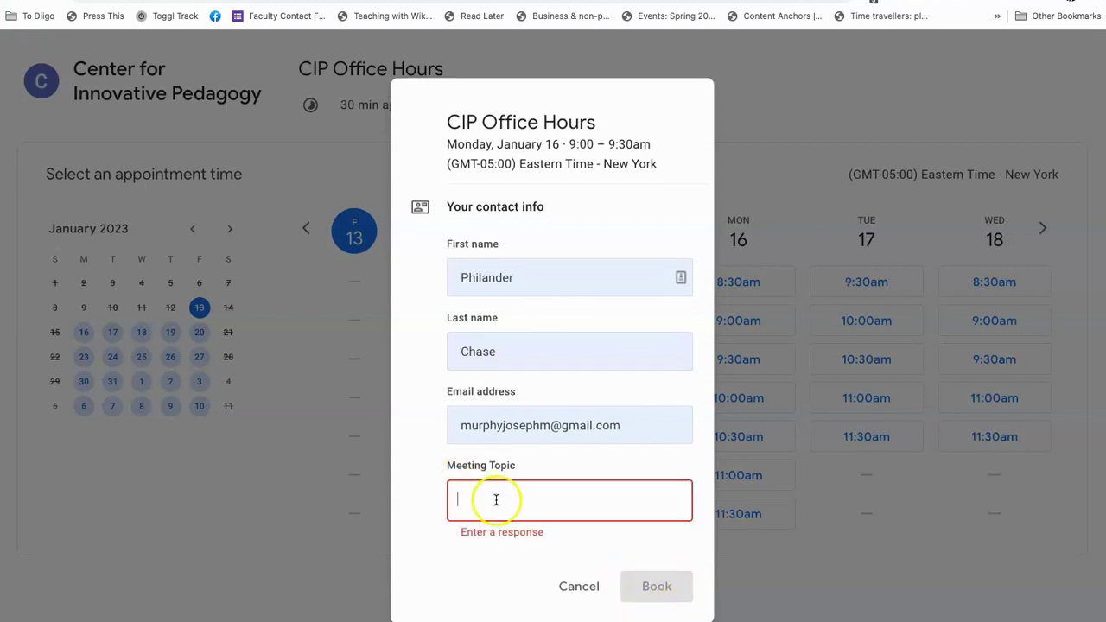
type("New Class")
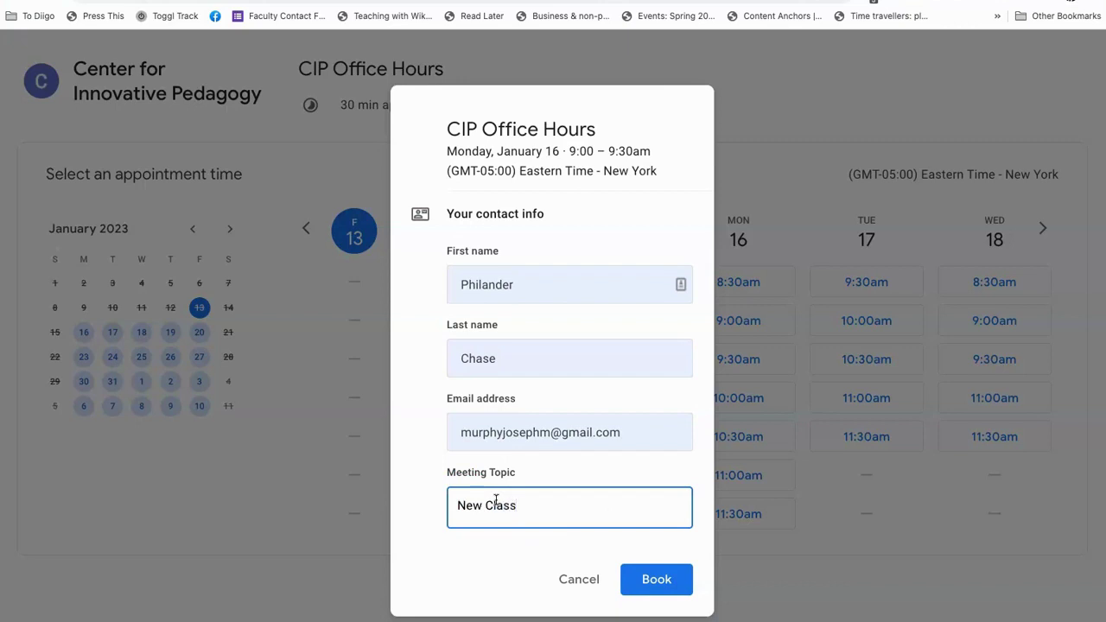
left_click(650, 577)
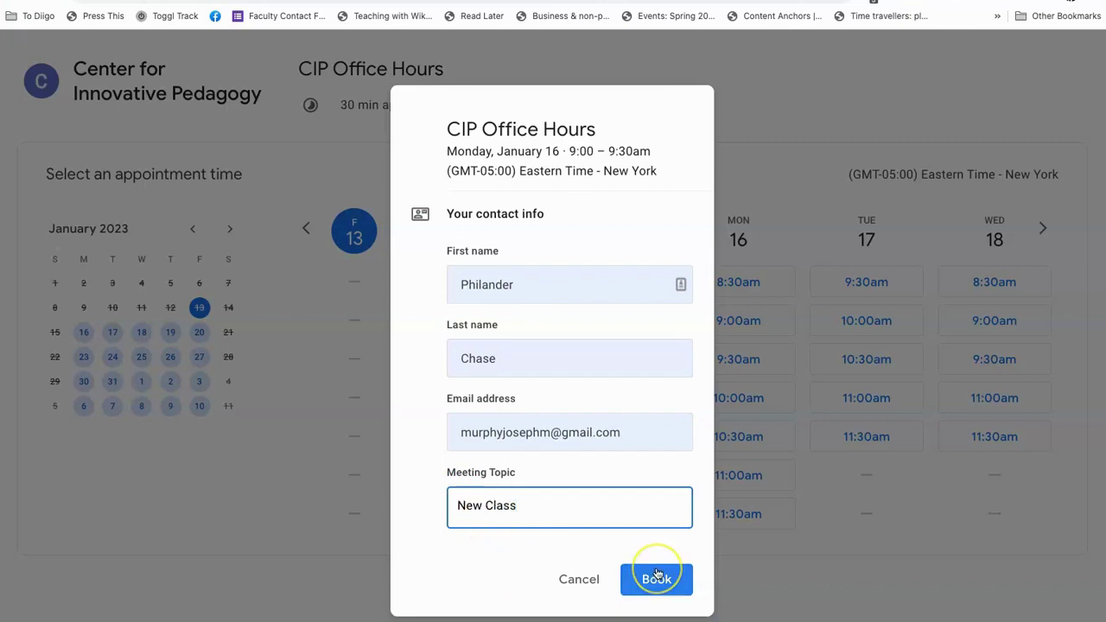
left_click(639, 576)
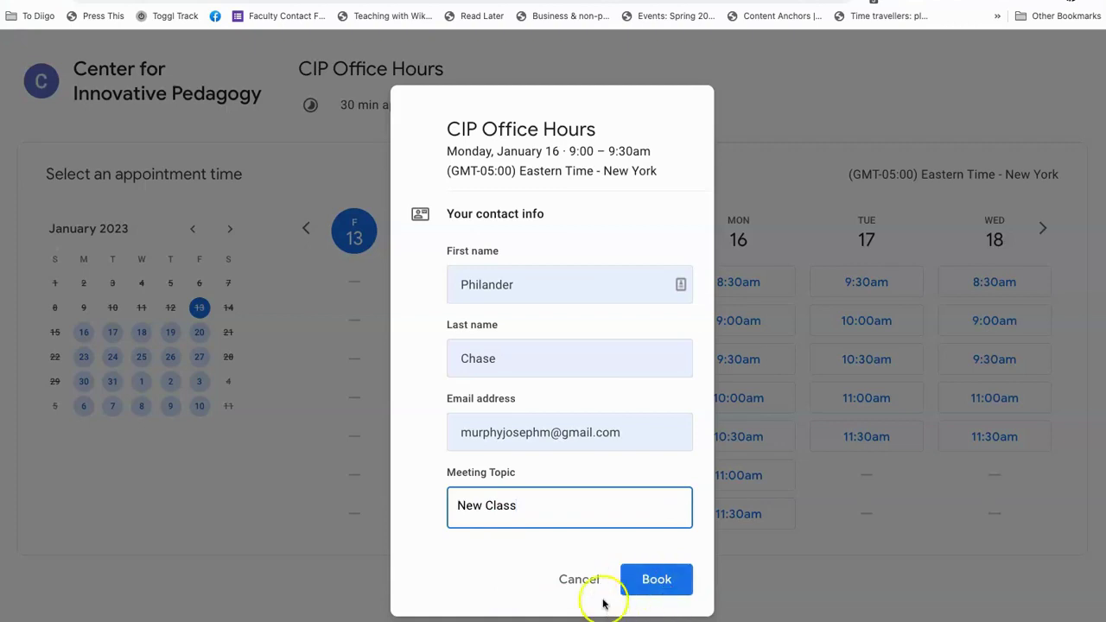